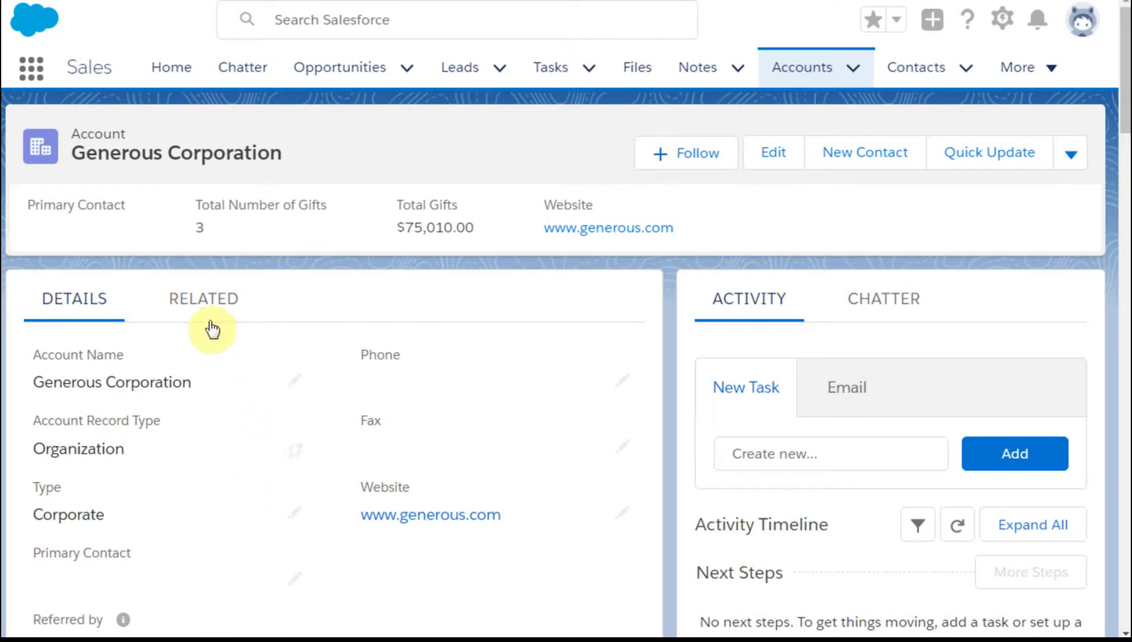
Review the stages, amounts and close dates of the opportunities related to the Generous Corporation account
{"action": "left_click", "coordinate": [209, 301]}
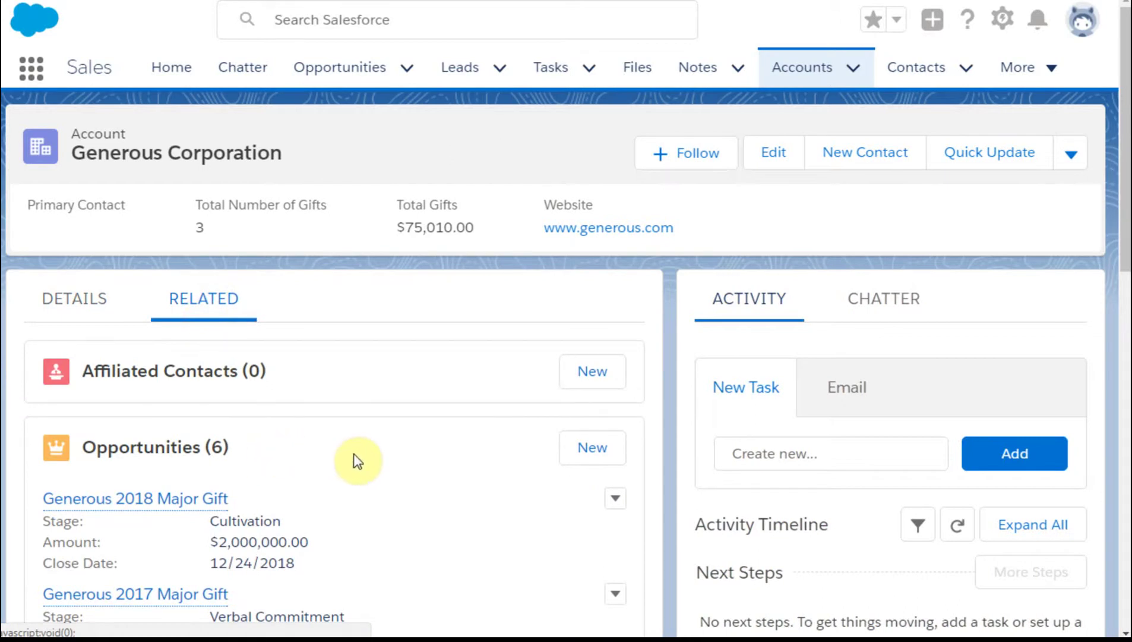
{"action": "scroll", "coordinate": [357, 461], "scroll_direction": "down", "scroll_amount": 2}
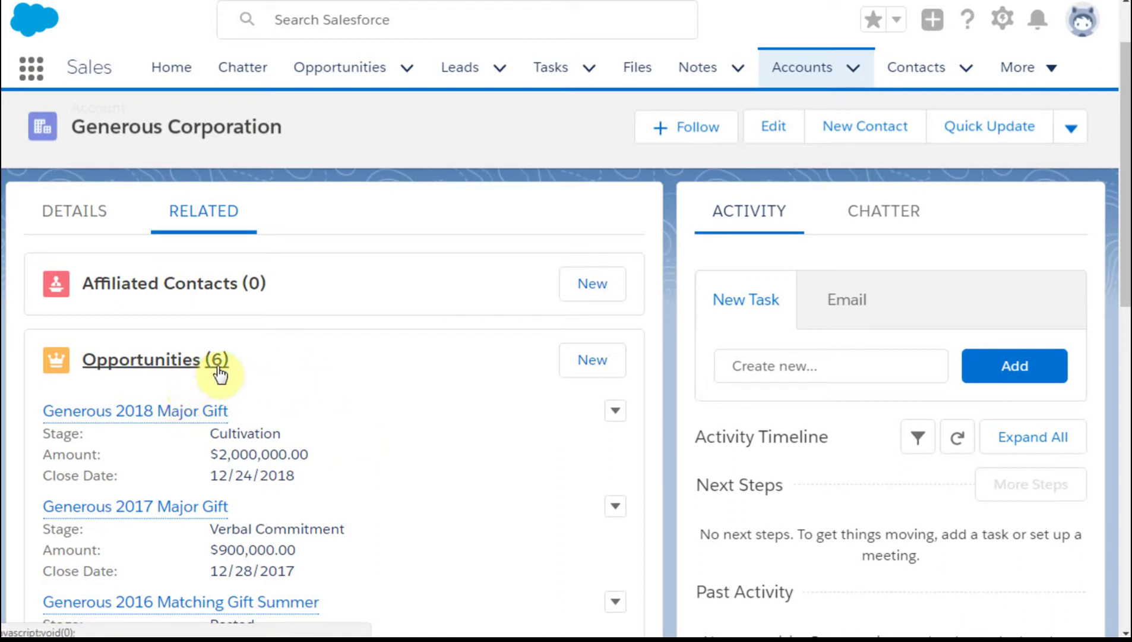
{"action": "scroll", "coordinate": [375, 435], "scroll_direction": "down", "scroll_amount": 2}
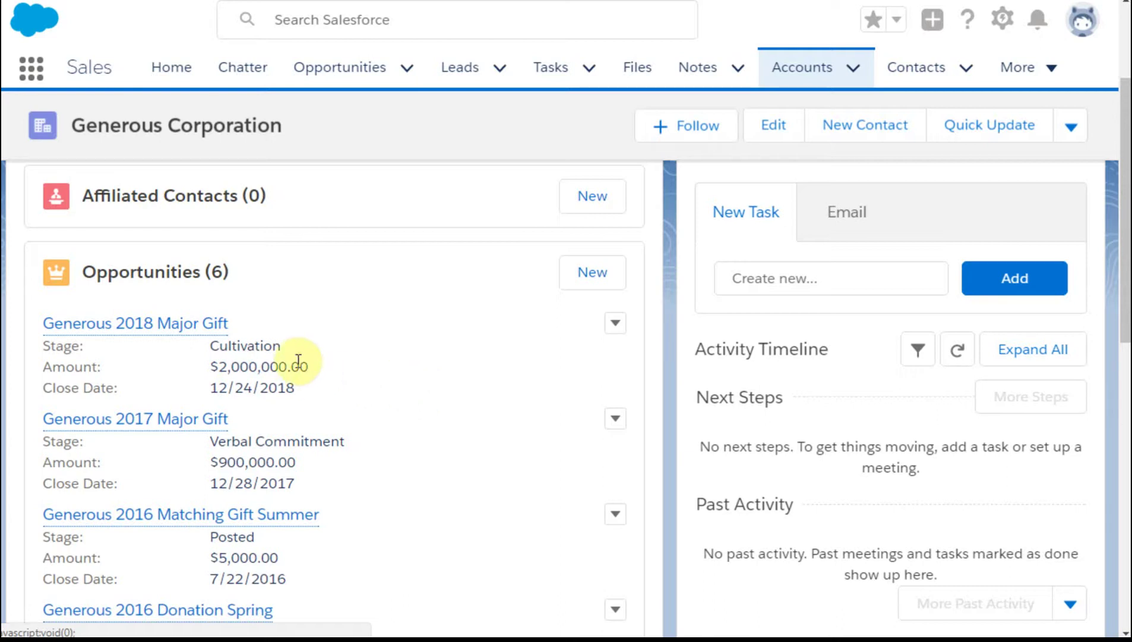
{"action": "scroll", "coordinate": [416, 438], "scroll_direction": "down", "scroll_amount": 2}
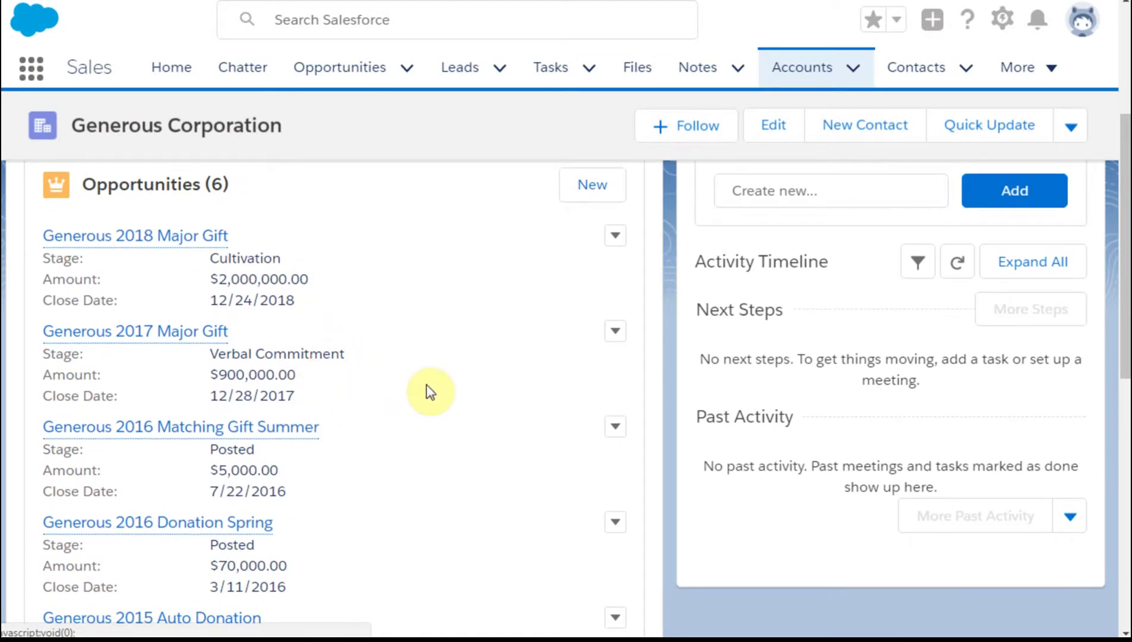
{"action": "scroll", "coordinate": [431, 392], "scroll_direction": "down", "scroll_amount": 2}
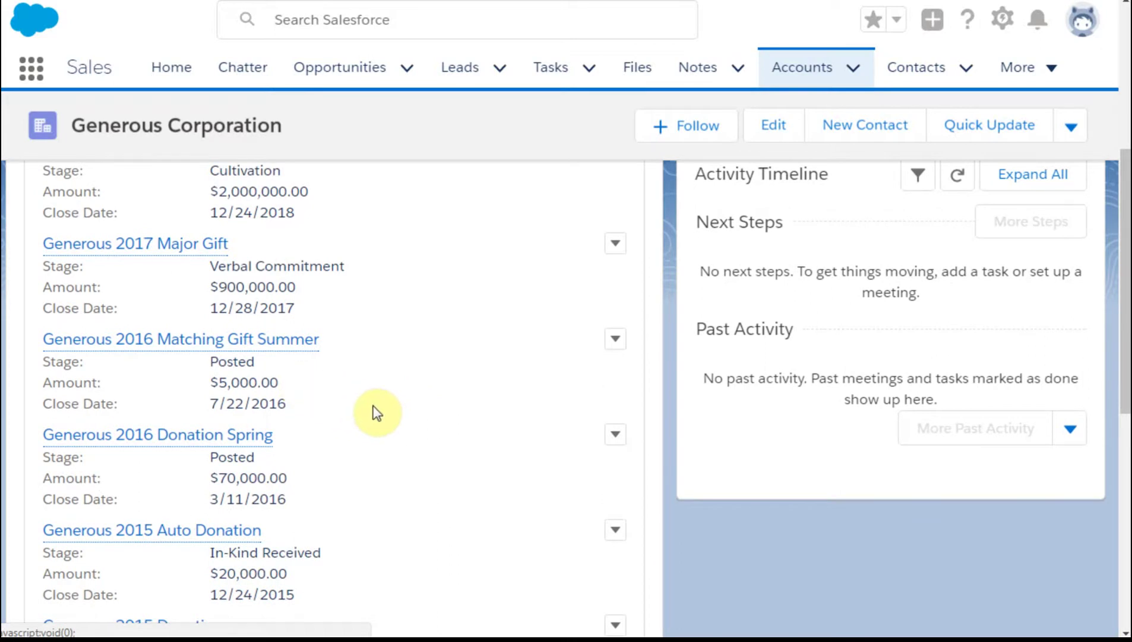
{"action": "scroll", "coordinate": [345, 490], "scroll_direction": "down", "scroll_amount": 3}
{"action": "scroll", "coordinate": [350, 496], "scroll_direction": "down", "scroll_amount": 1}
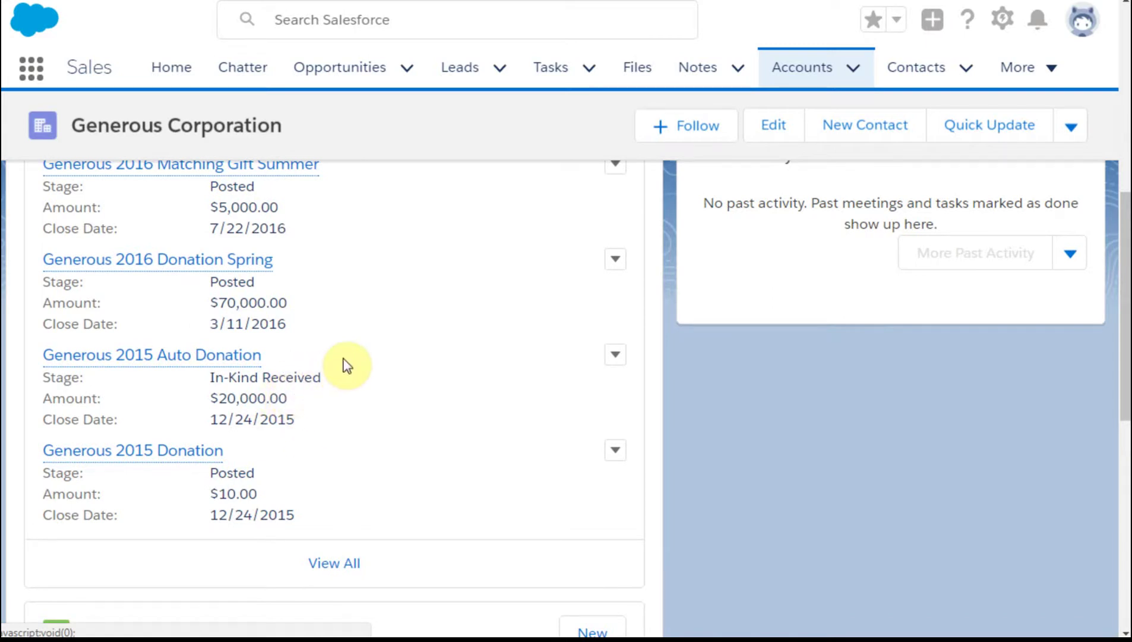
{"action": "scroll", "coordinate": [348, 364], "scroll_direction": "up", "scroll_amount": 7}
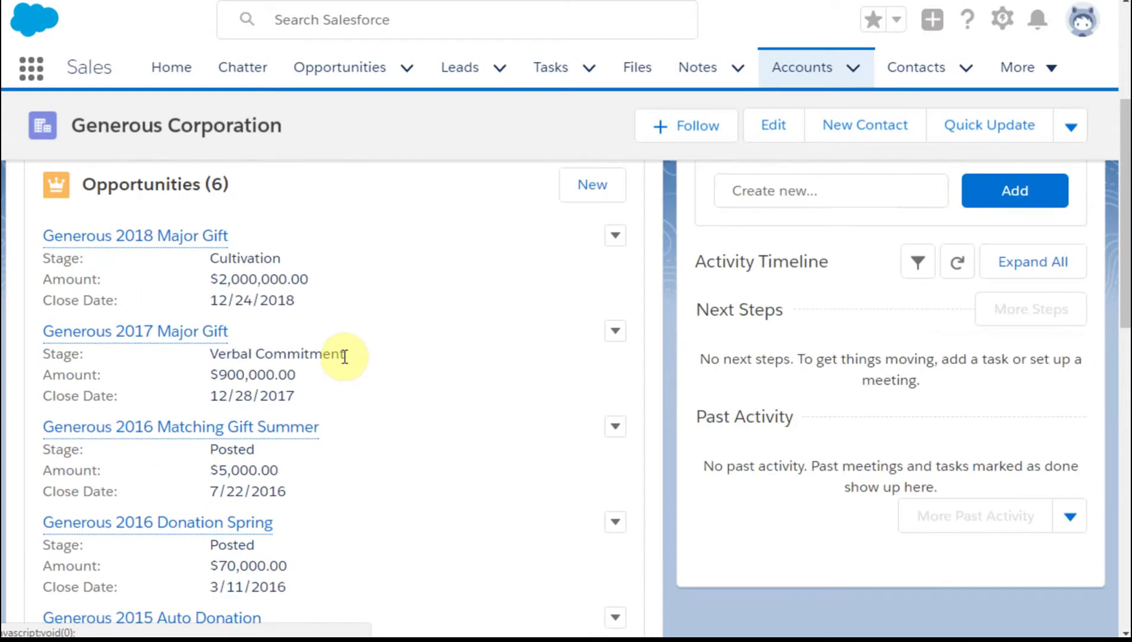
{"action": "scroll", "coordinate": [347, 359], "scroll_direction": "up", "scroll_amount": 3}
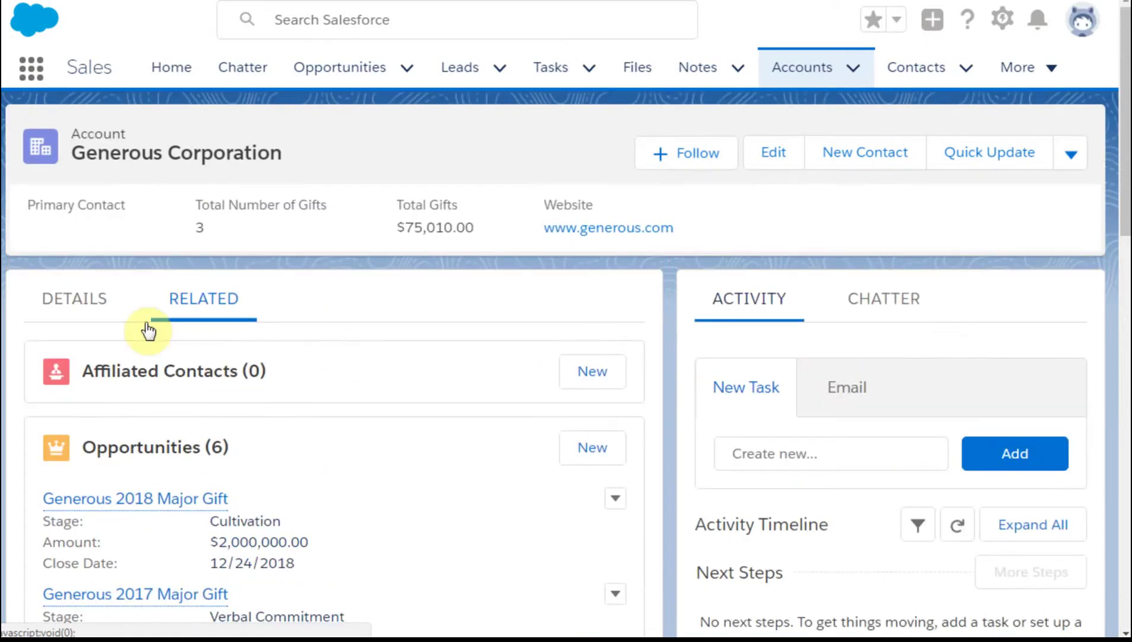
Examine the opportunity count and closed won value roll-up fields in the Generous Corporation account details
{"action": "left_click", "coordinate": [84, 303]}
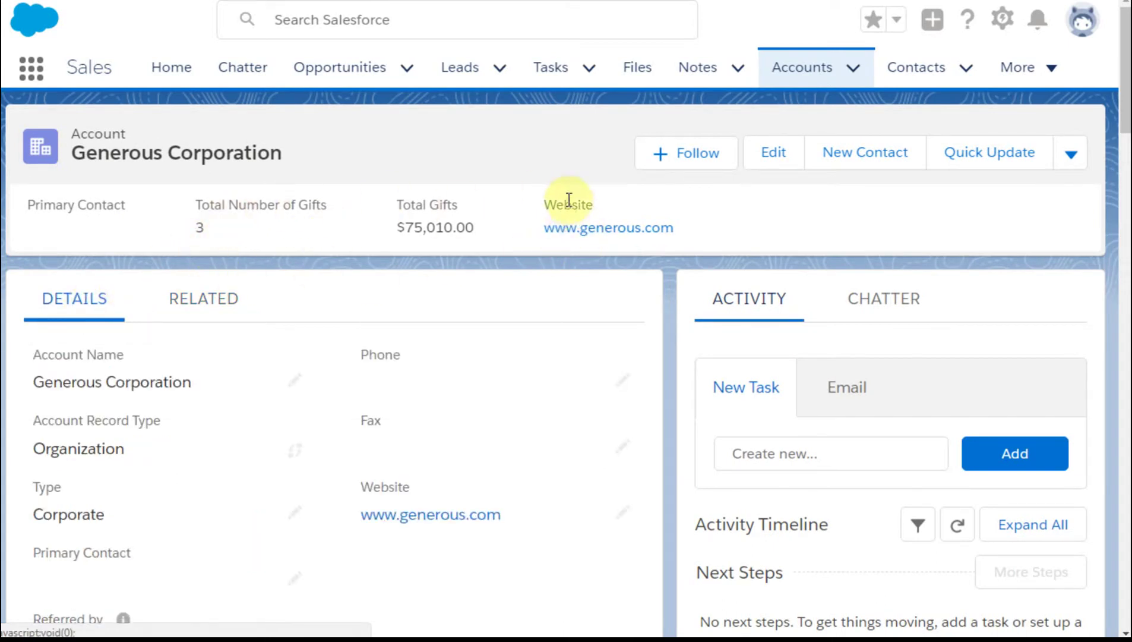
{"action": "left_click", "coordinate": [213, 298]}
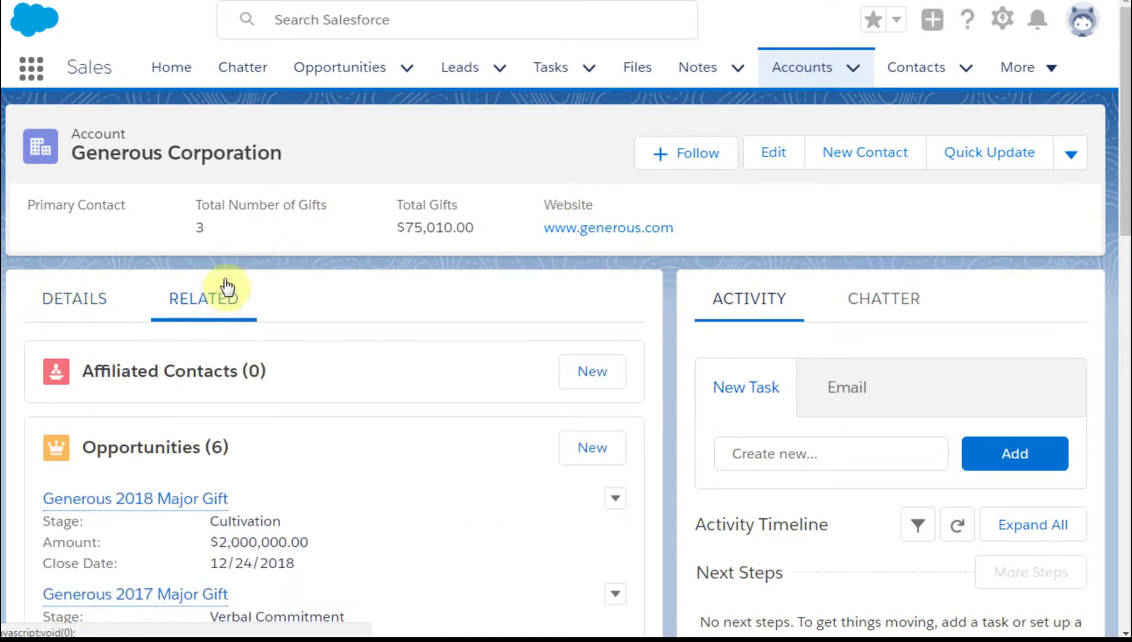
{"action": "left_click", "coordinate": [81, 303]}
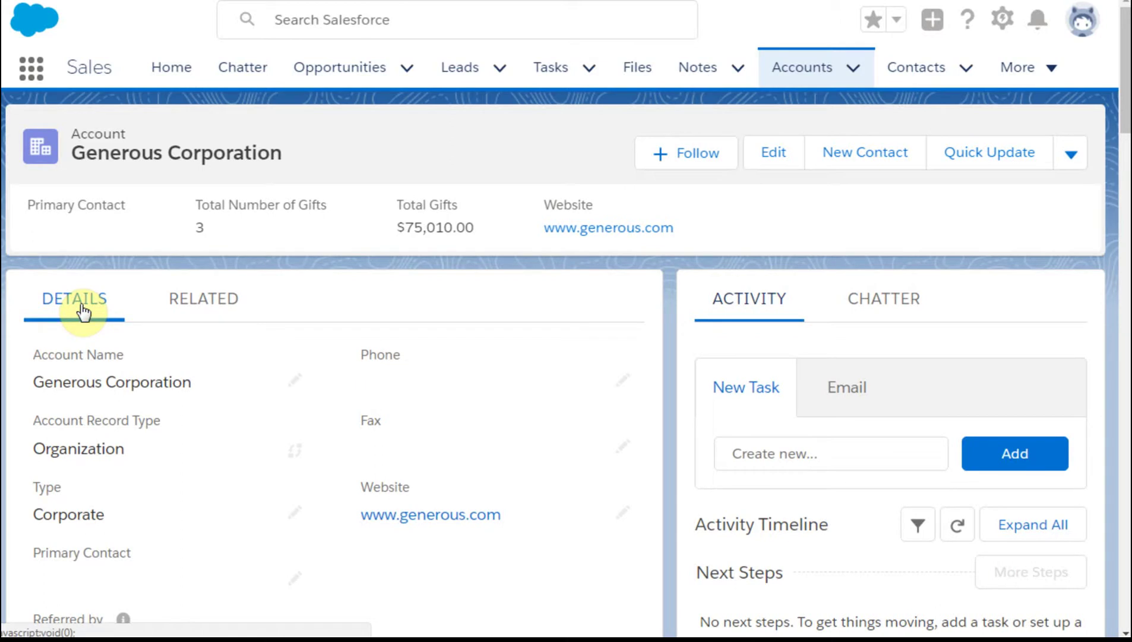
{"action": "scroll", "coordinate": [189, 380], "scroll_direction": "down", "scroll_amount": 3}
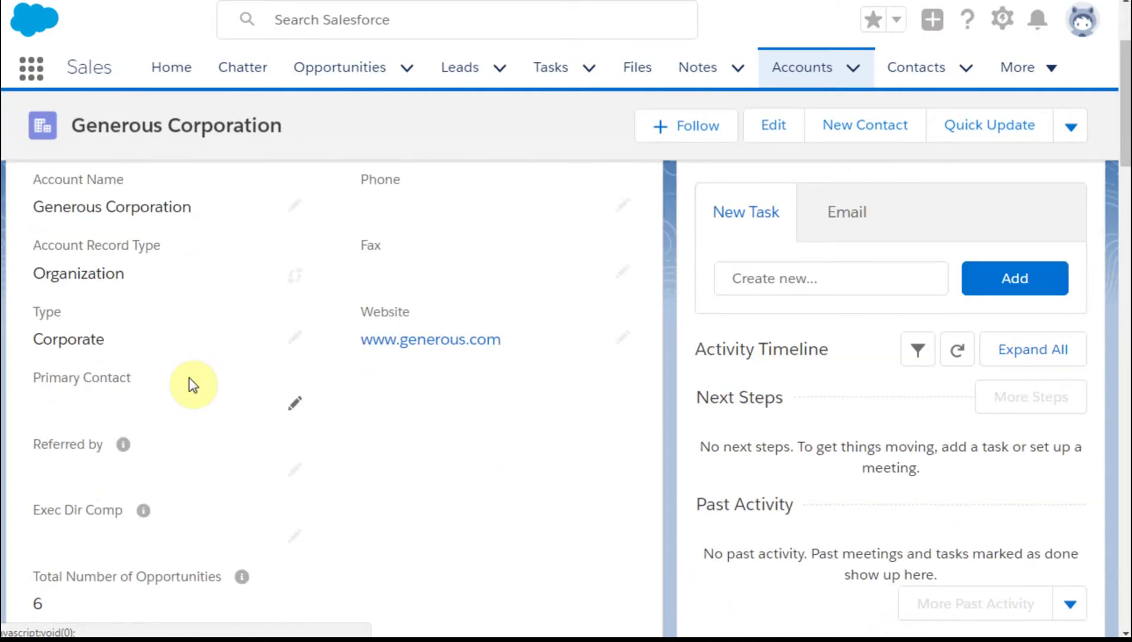
{"action": "scroll", "coordinate": [189, 378], "scroll_direction": "down", "scroll_amount": 2}
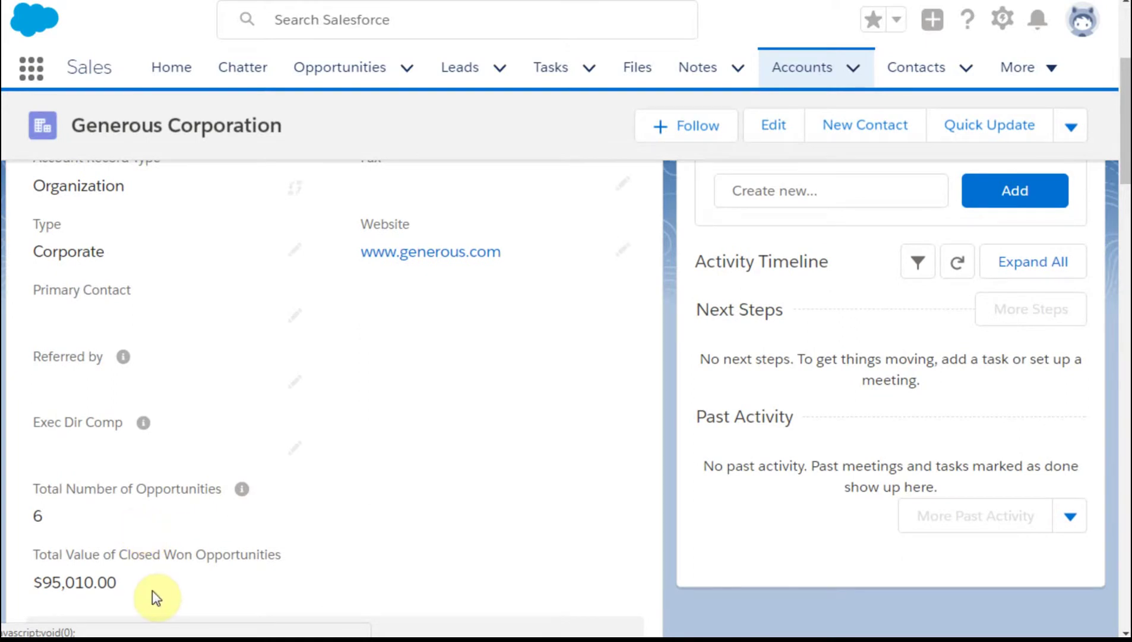
{"action": "scroll", "coordinate": [152, 586], "scroll_direction": "up", "scroll_amount": 5}
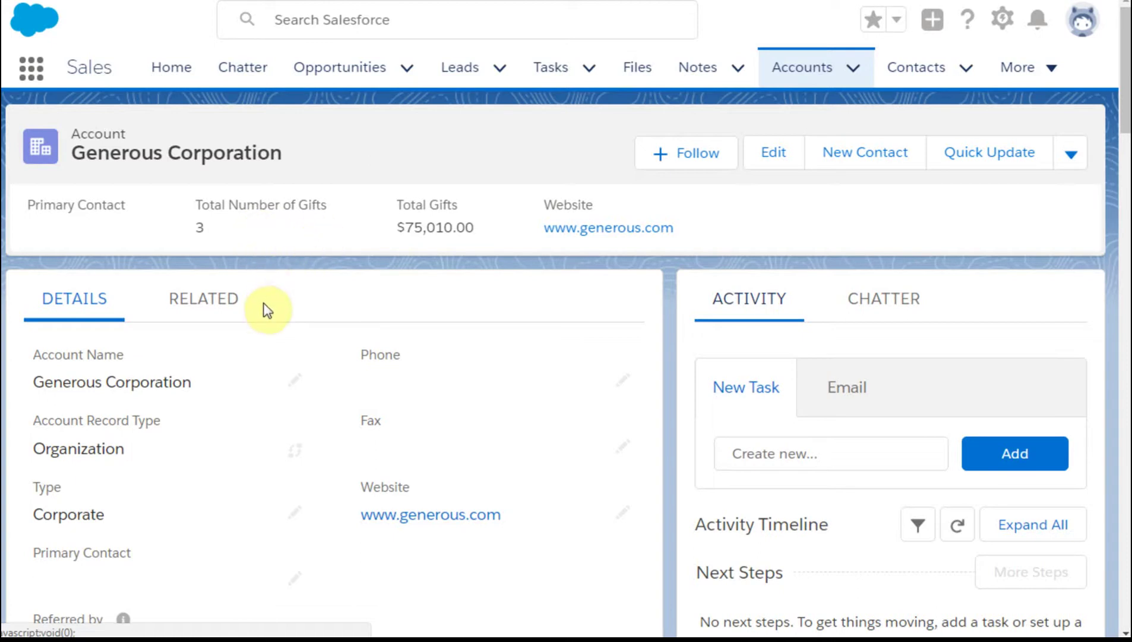
{"action": "scroll", "coordinate": [267, 313], "scroll_direction": "down", "scroll_amount": 5}
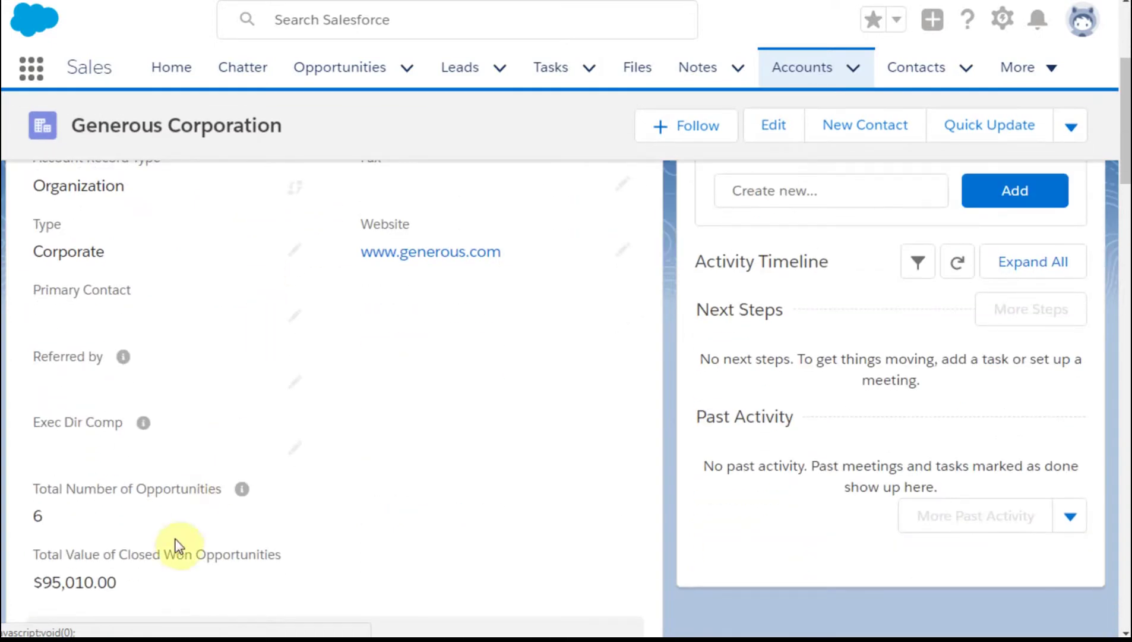
{"action": "scroll", "coordinate": [416, 315], "scroll_direction": "up", "scroll_amount": 3}
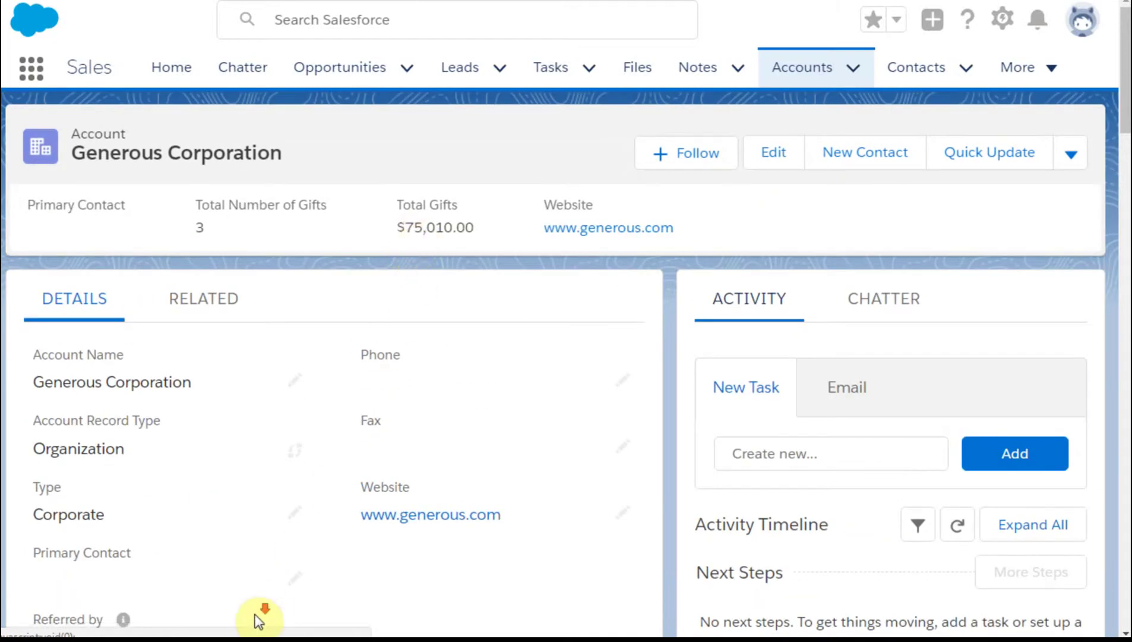
{"action": "scroll", "coordinate": [259, 613], "scroll_direction": "down", "scroll_amount": 3}
{"action": "scroll", "coordinate": [258, 615], "scroll_direction": "down", "scroll_amount": 2}
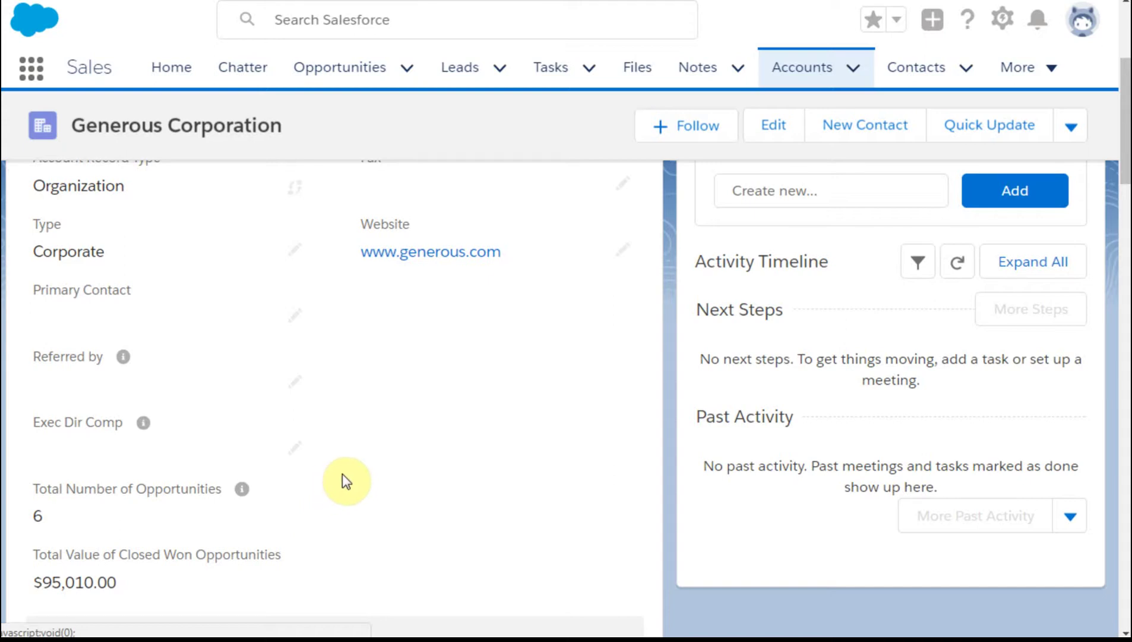
{"action": "scroll", "coordinate": [347, 482], "scroll_direction": "up", "scroll_amount": 3}
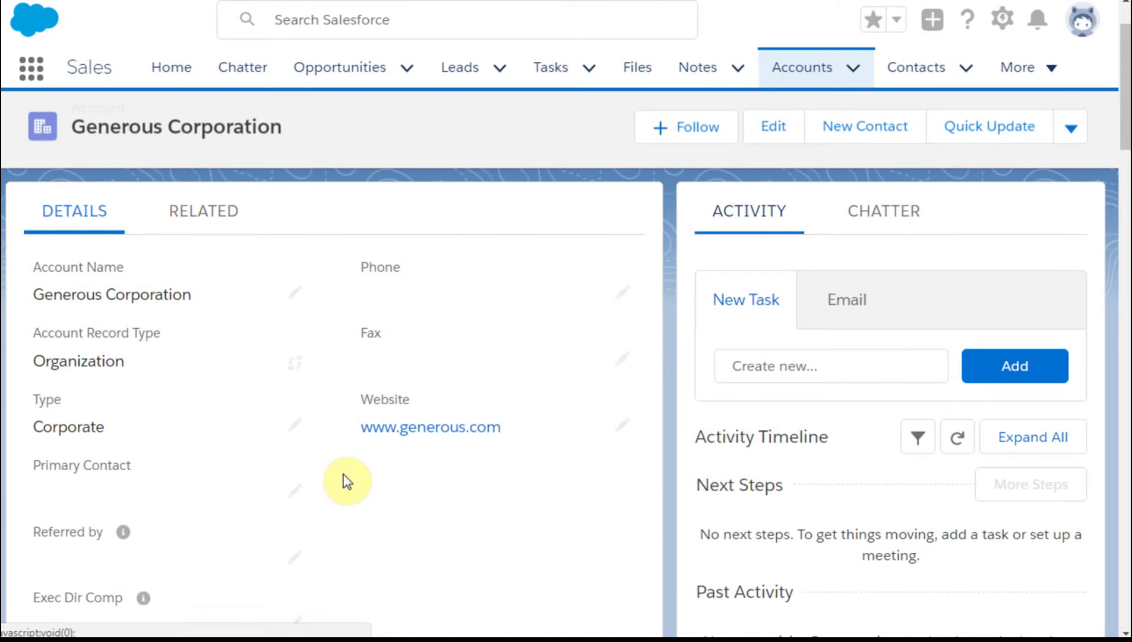
{"action": "scroll", "coordinate": [318, 481], "scroll_direction": "up", "scroll_amount": 2}
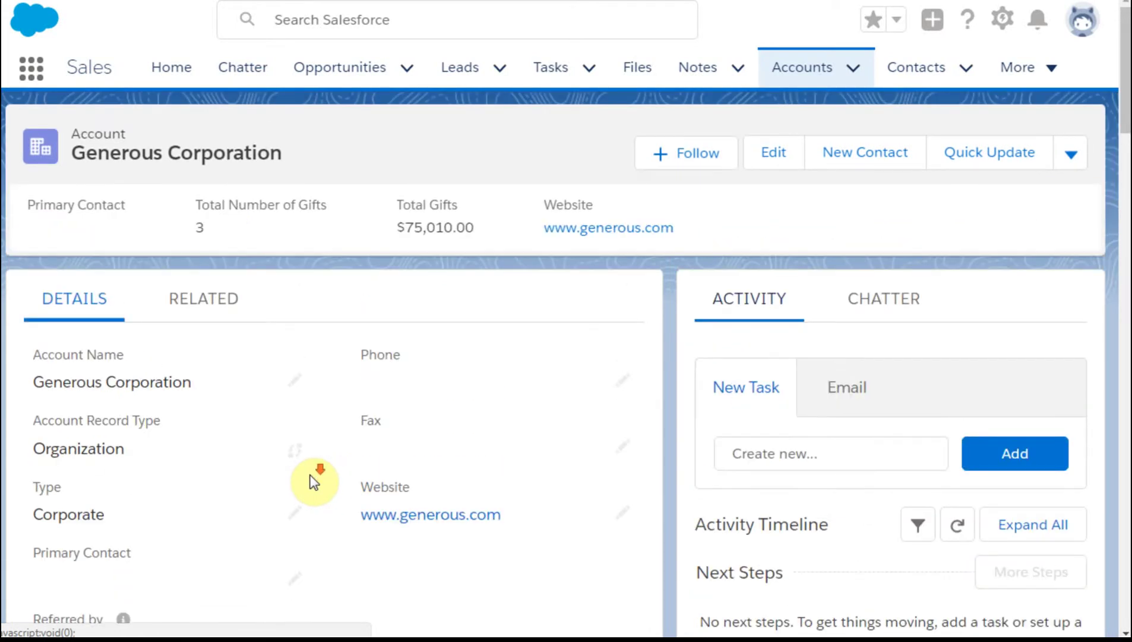
{"action": "scroll", "coordinate": [314, 482], "scroll_direction": "down", "scroll_amount": 5}
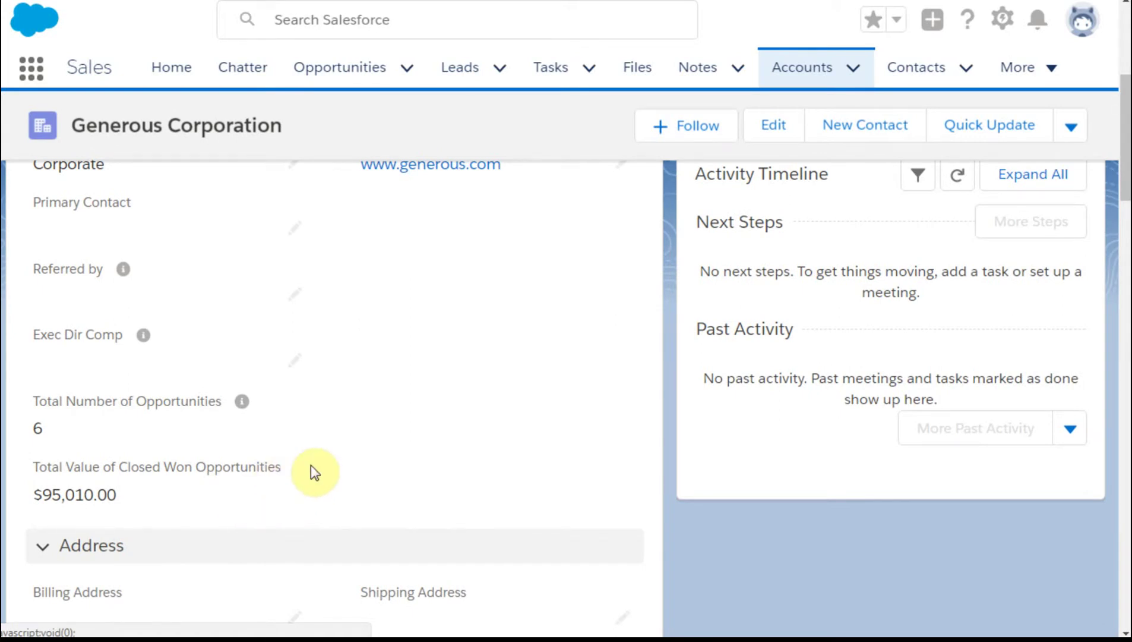
{"action": "scroll", "coordinate": [324, 457], "scroll_direction": "up", "scroll_amount": 4}
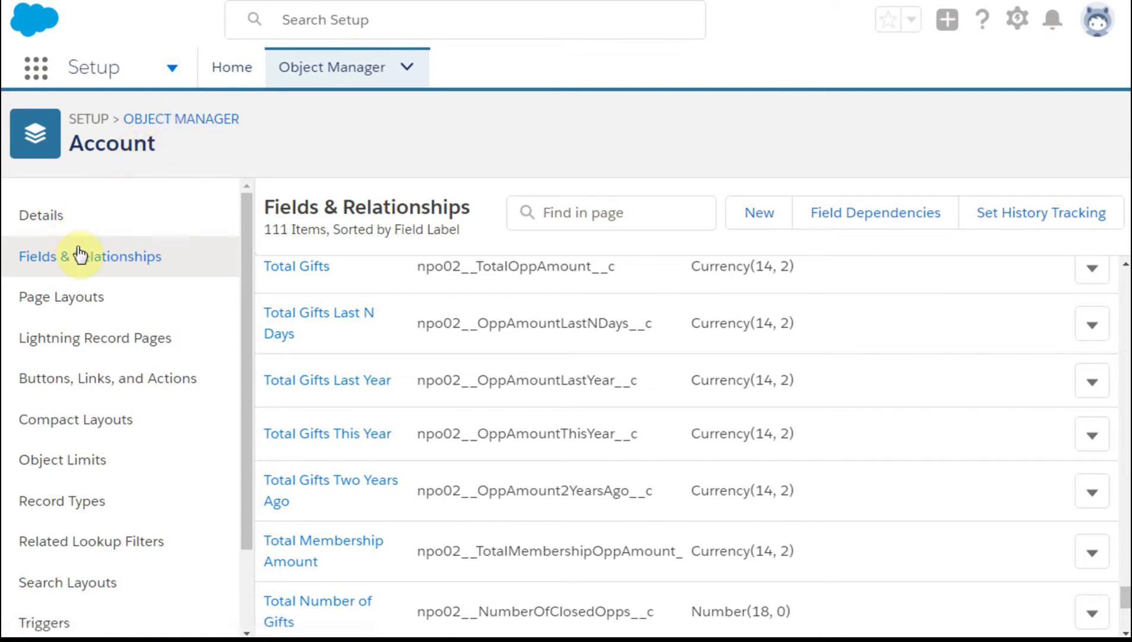
Start a new custom field on the Account object in Setup, using the Roll-Up Summary data type
{"action": "left_click", "coordinate": [766, 214]}
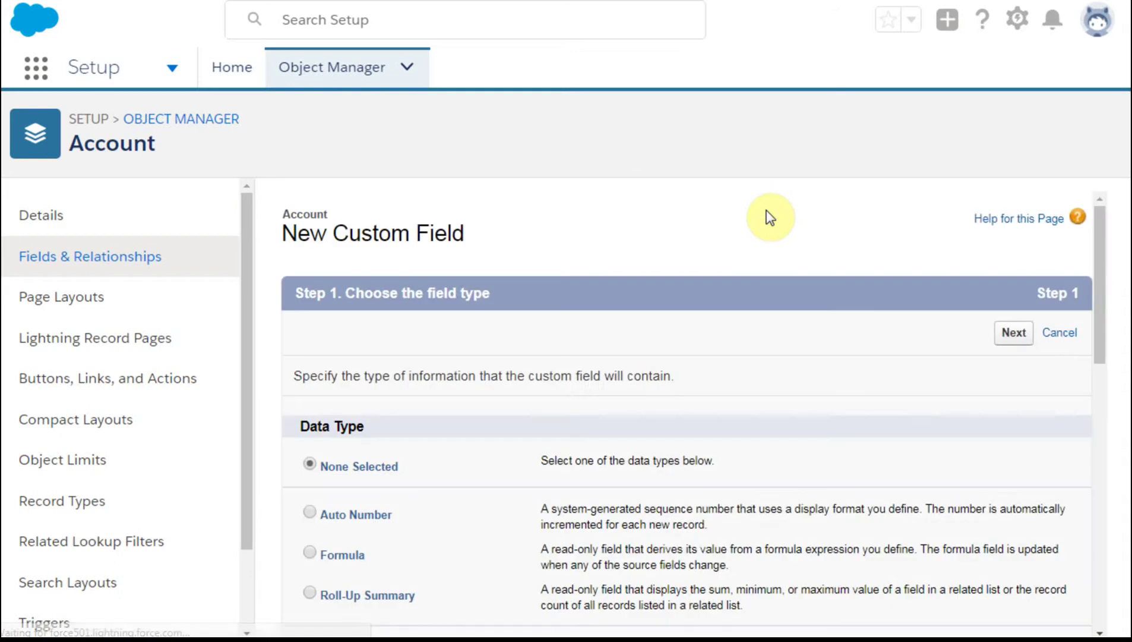
{"action": "scroll", "coordinate": [313, 493], "scroll_direction": "down", "scroll_amount": 3}
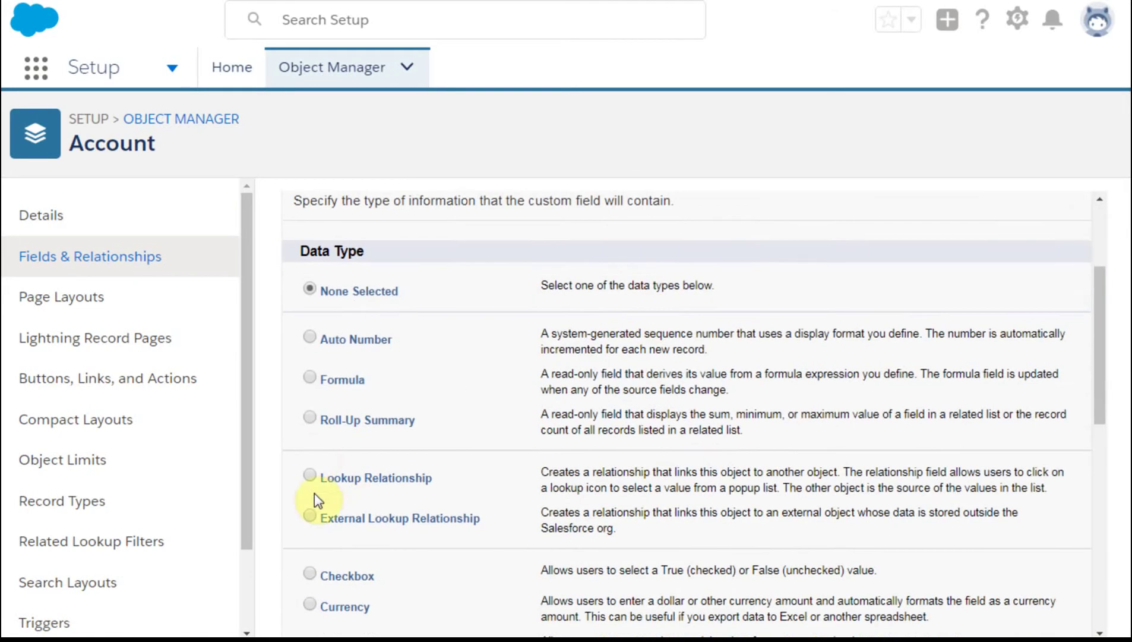
{"action": "left_click", "coordinate": [311, 418]}
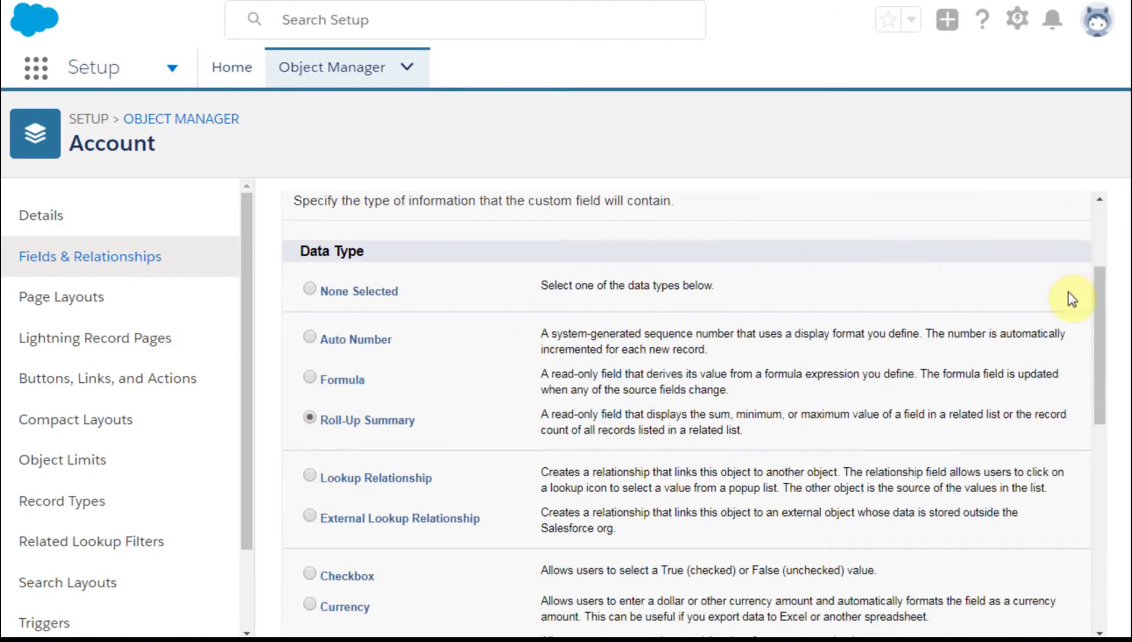
{"action": "left_click_drag", "start_coordinate": [1095, 326], "coordinate": [1109, 265]}
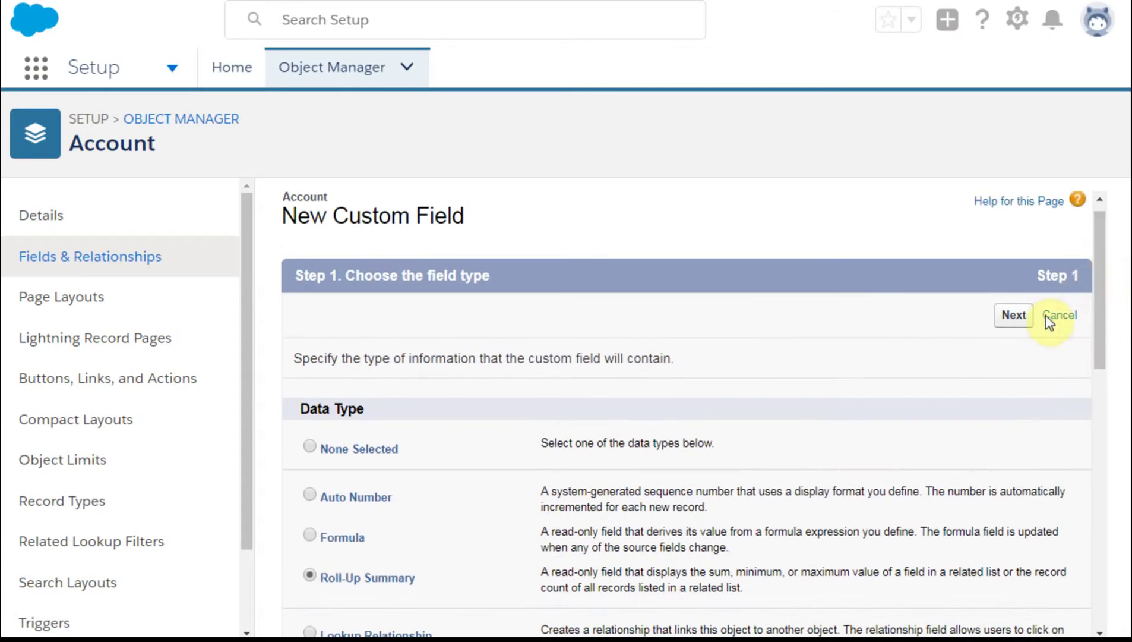
{"action": "left_click", "coordinate": [1013, 314]}
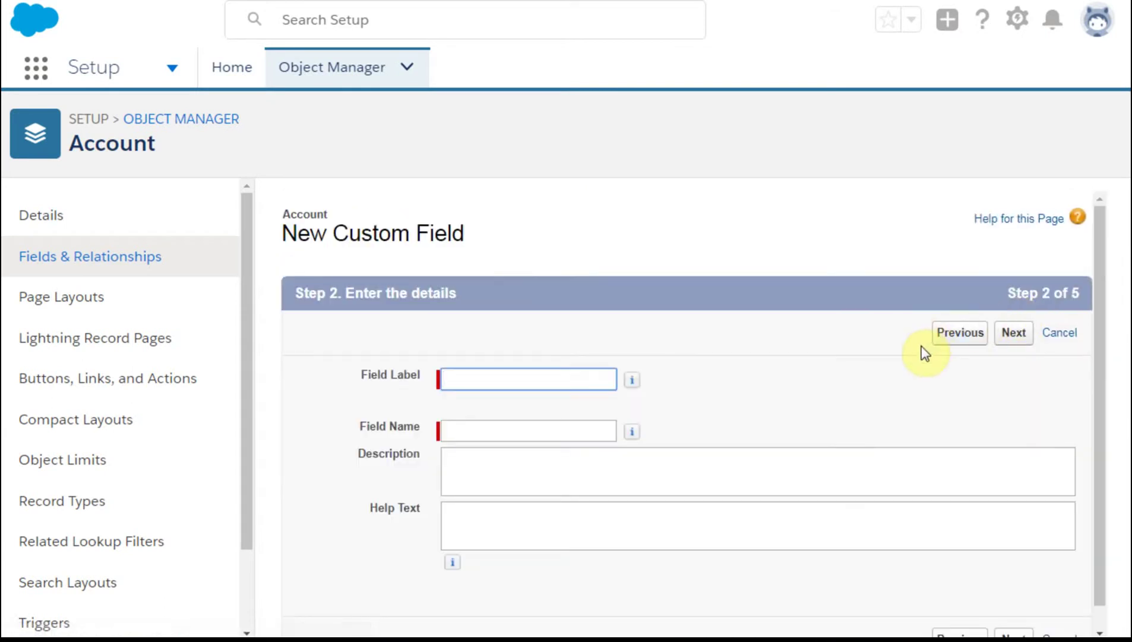
Label the new field "Open Opps - Total Value", leave its description empty and continue to the summary calculation
{"action": "scroll", "coordinate": [925, 351], "scroll_direction": "down", "scroll_amount": 1}
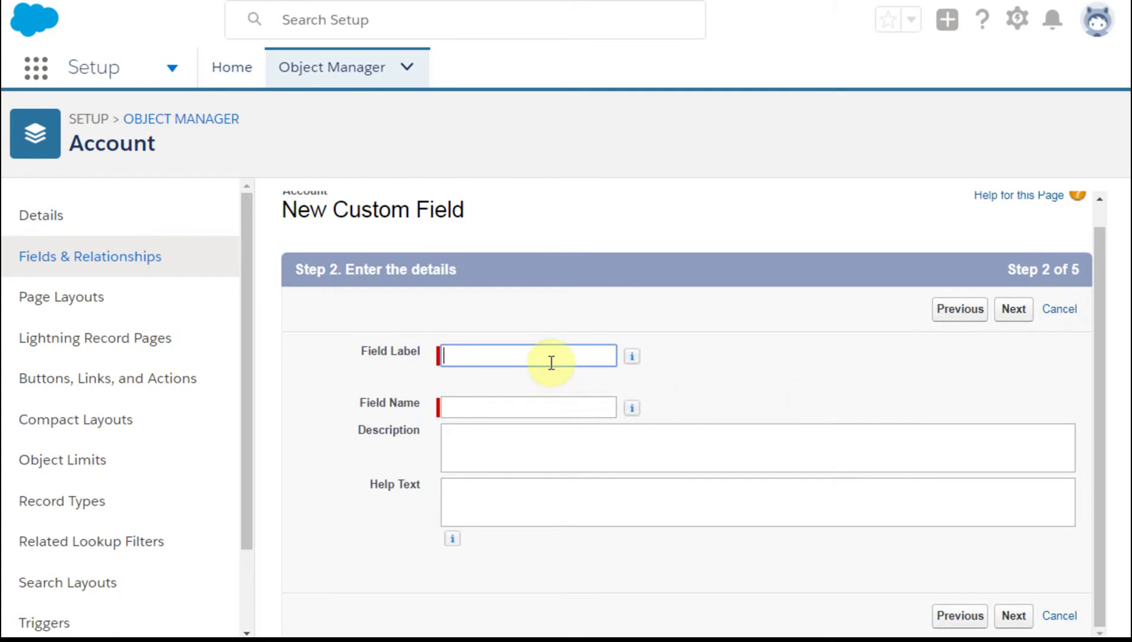
{"action": "type", "text": "Open Opps - Total Value"}
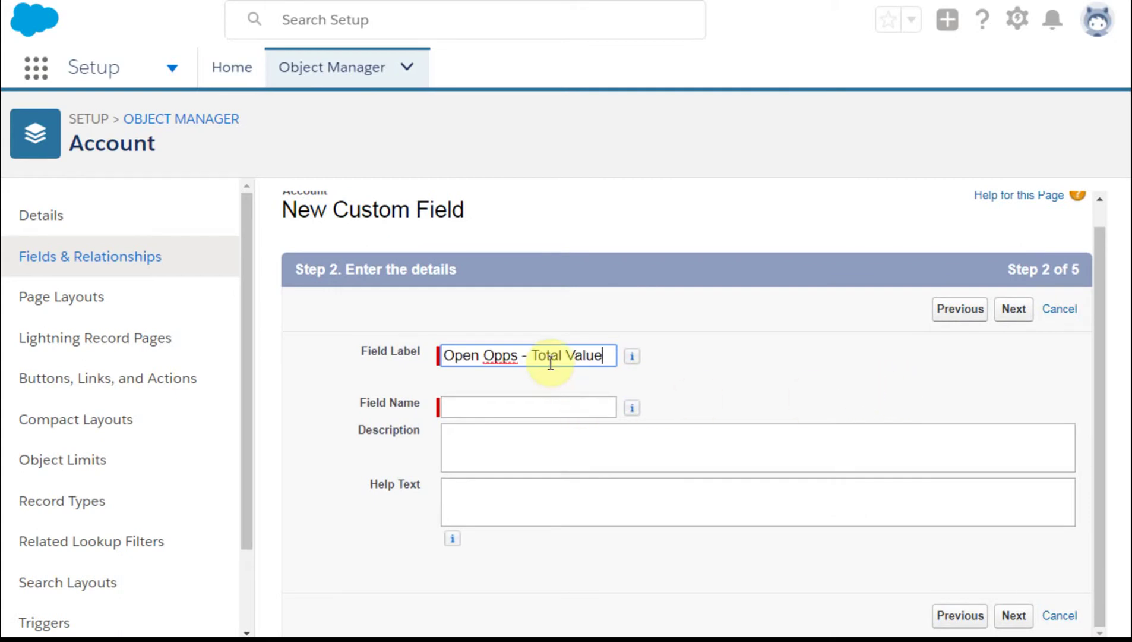
{"action": "left_click", "coordinate": [586, 404]}
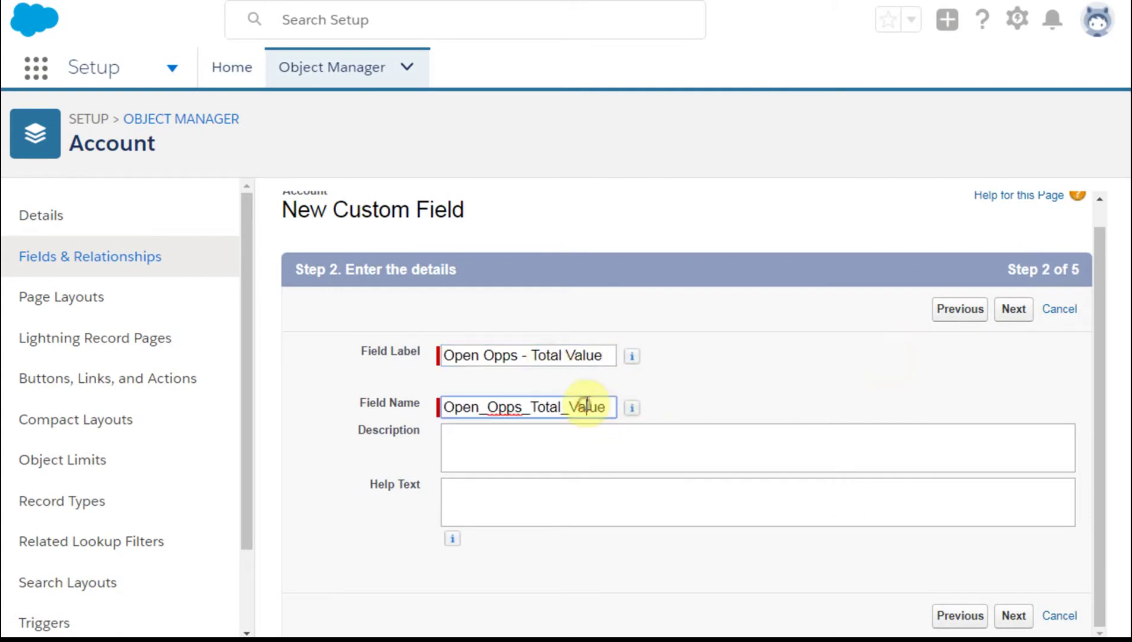
{"action": "left_click", "coordinate": [700, 461]}
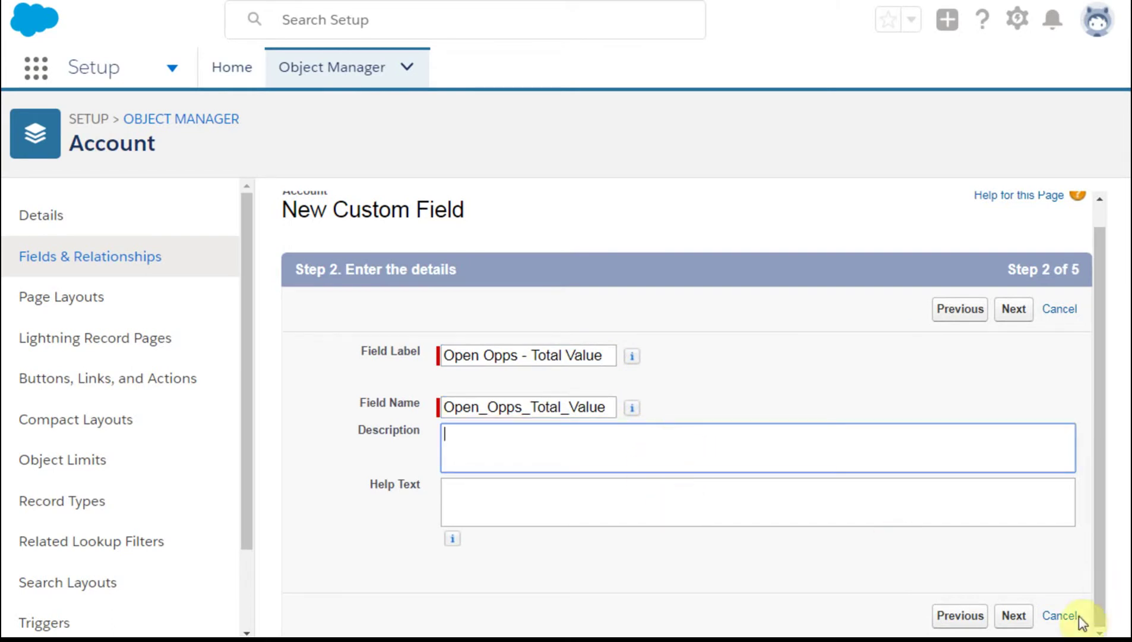
{"action": "left_click", "coordinate": [1020, 617]}
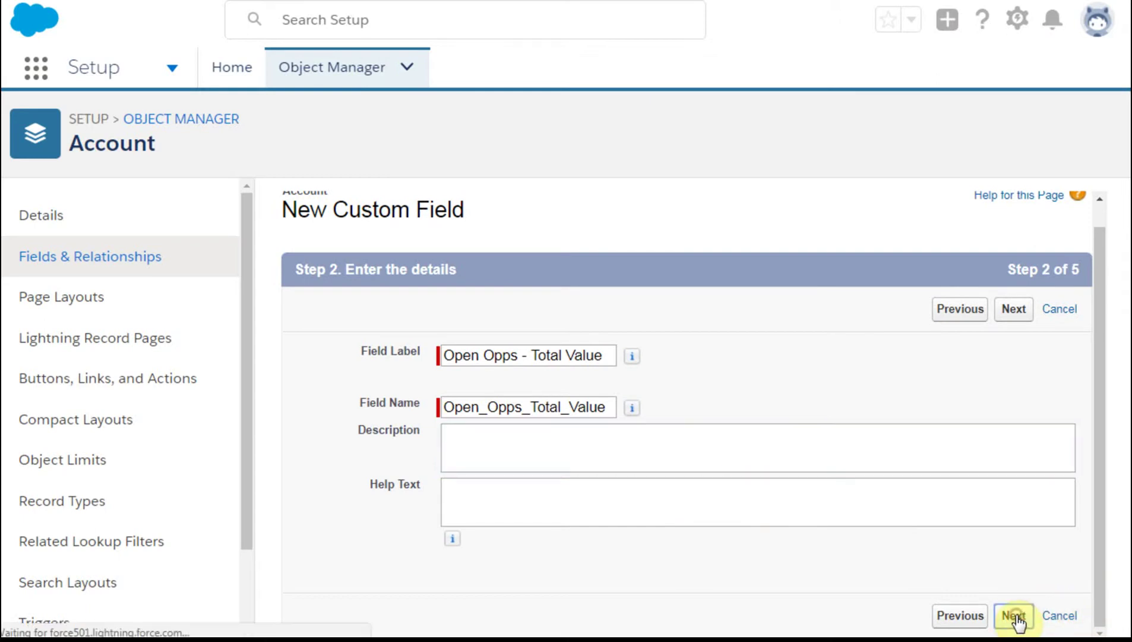
Summarize the Opportunities object with a SUM roll-up that aggregates the Amount field
{"action": "scroll", "coordinate": [766, 379], "scroll_direction": "down", "scroll_amount": 1}
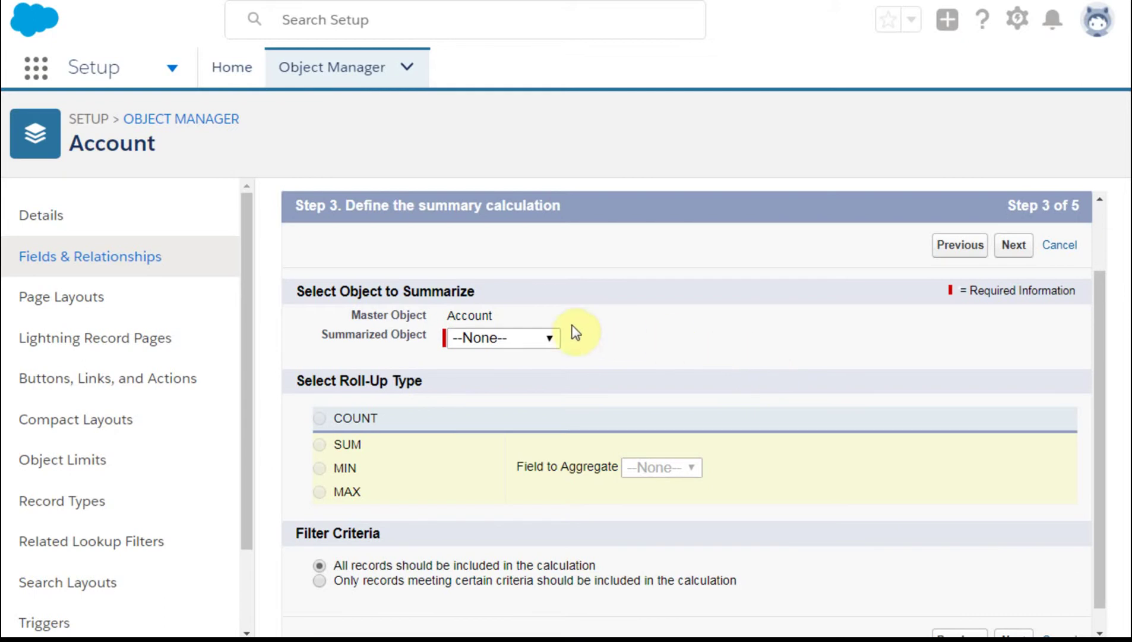
{"action": "left_click", "coordinate": [512, 337]}
{"action": "left_click", "coordinate": [505, 416]}
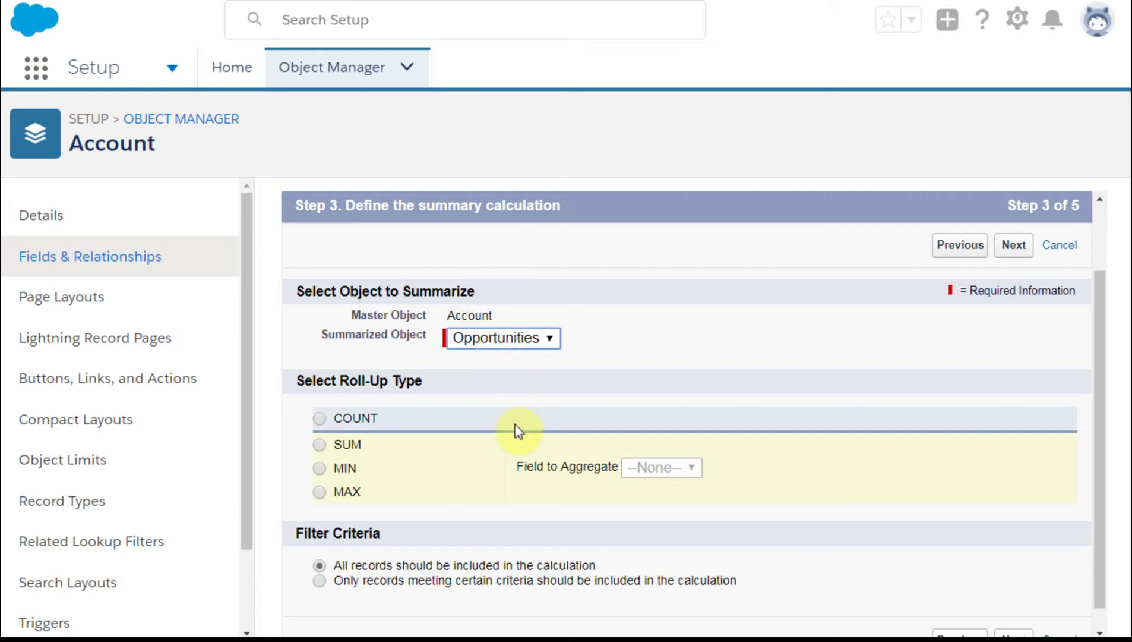
{"action": "scroll", "coordinate": [516, 432], "scroll_direction": "down", "scroll_amount": 1}
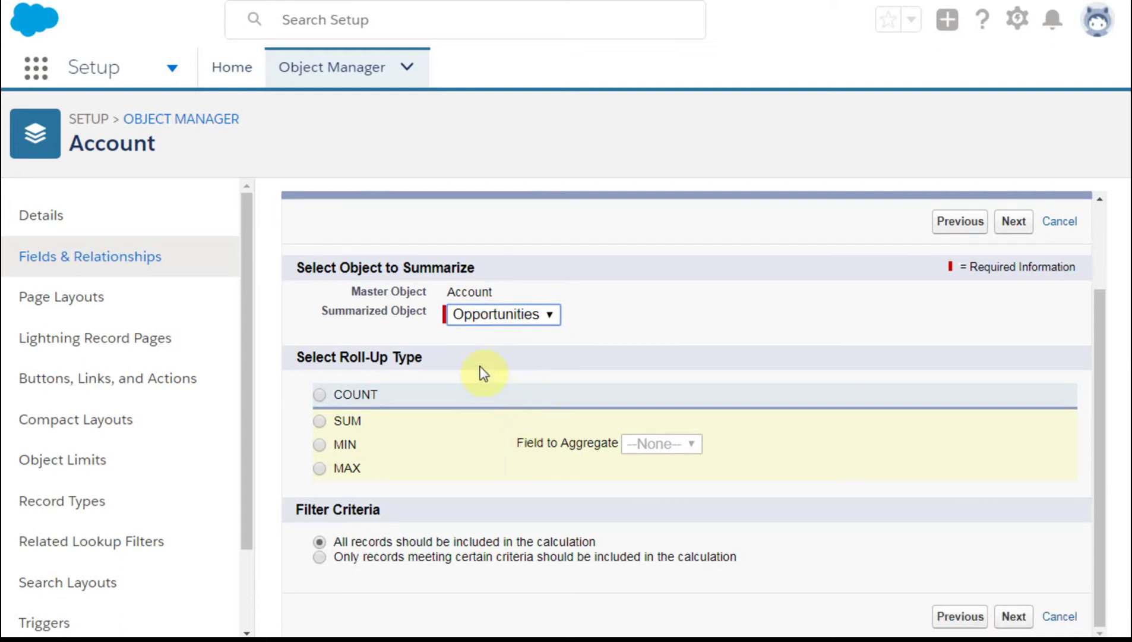
{"action": "left_click", "coordinate": [319, 395]}
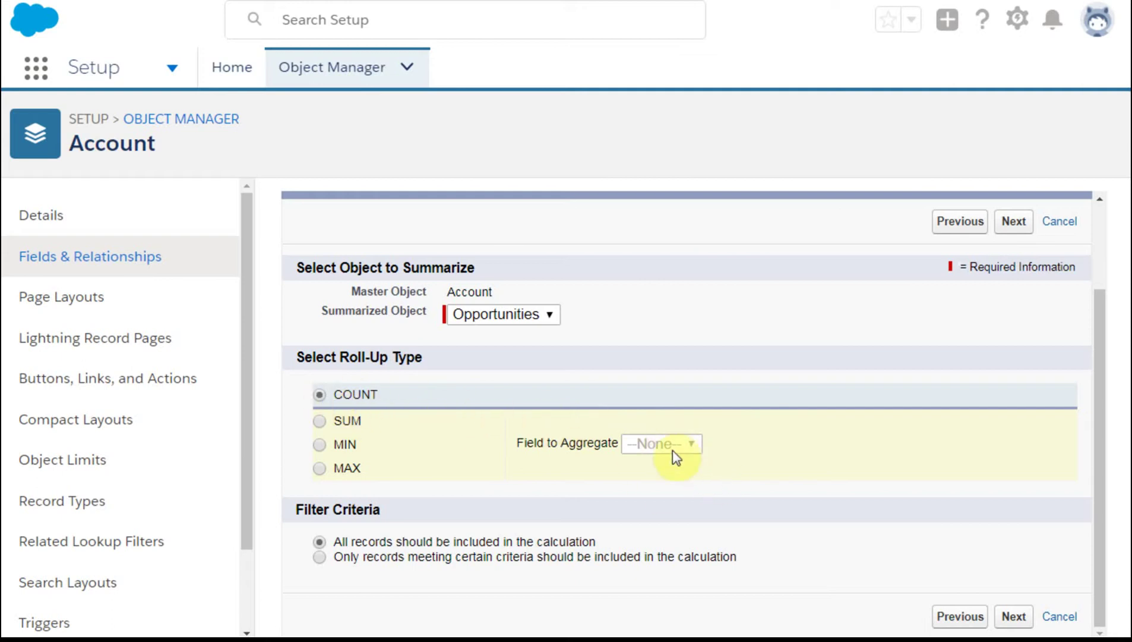
{"action": "left_click", "coordinate": [320, 420]}
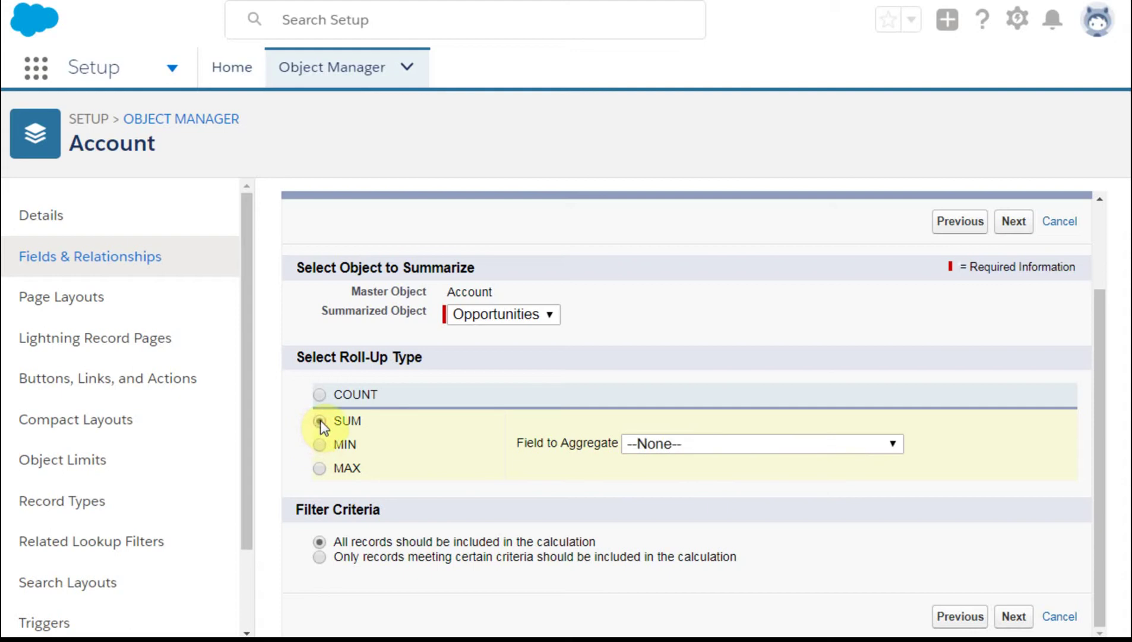
{"action": "left_click", "coordinate": [691, 445]}
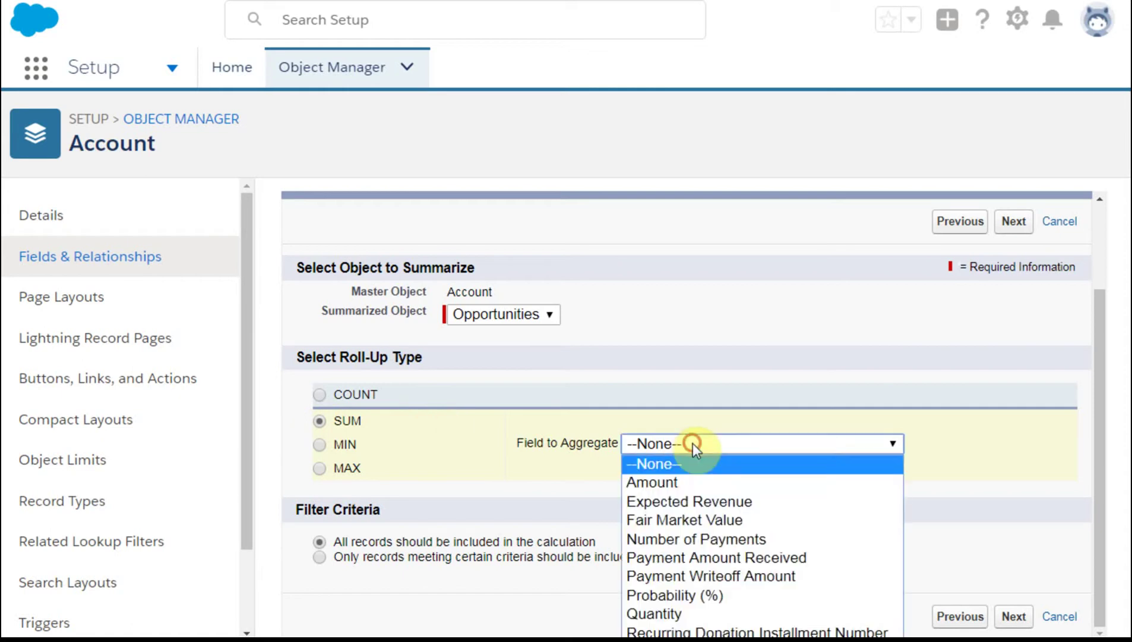
{"action": "left_click", "coordinate": [677, 482]}
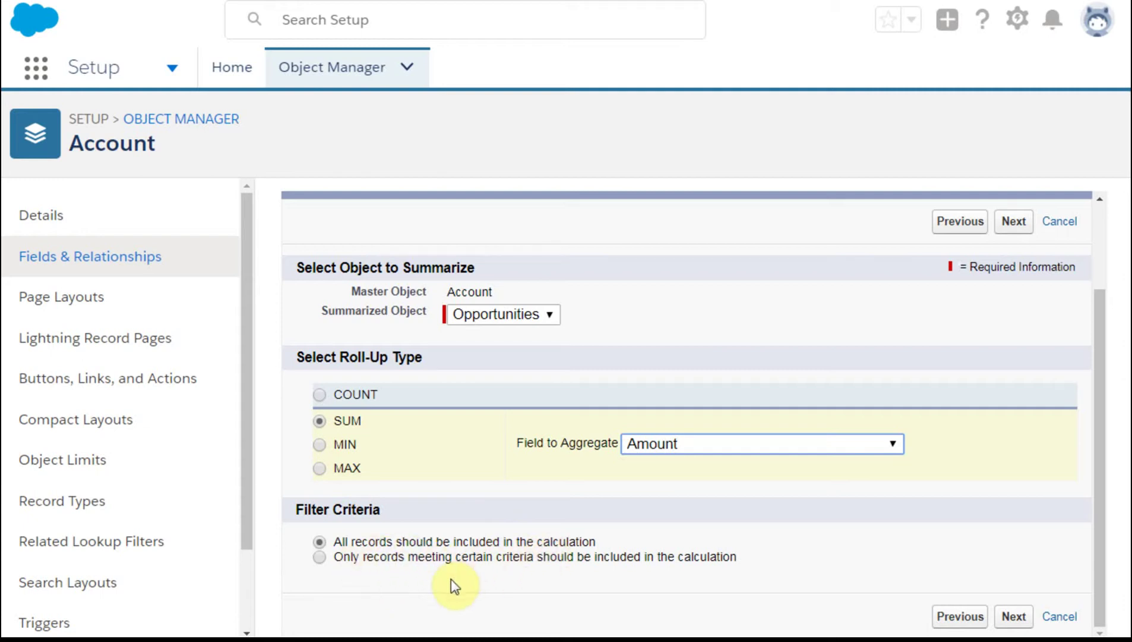
Restrict the roll-up to records meeting a criterion, with the first filter row set to Closed equals False
{"action": "left_click", "coordinate": [321, 557]}
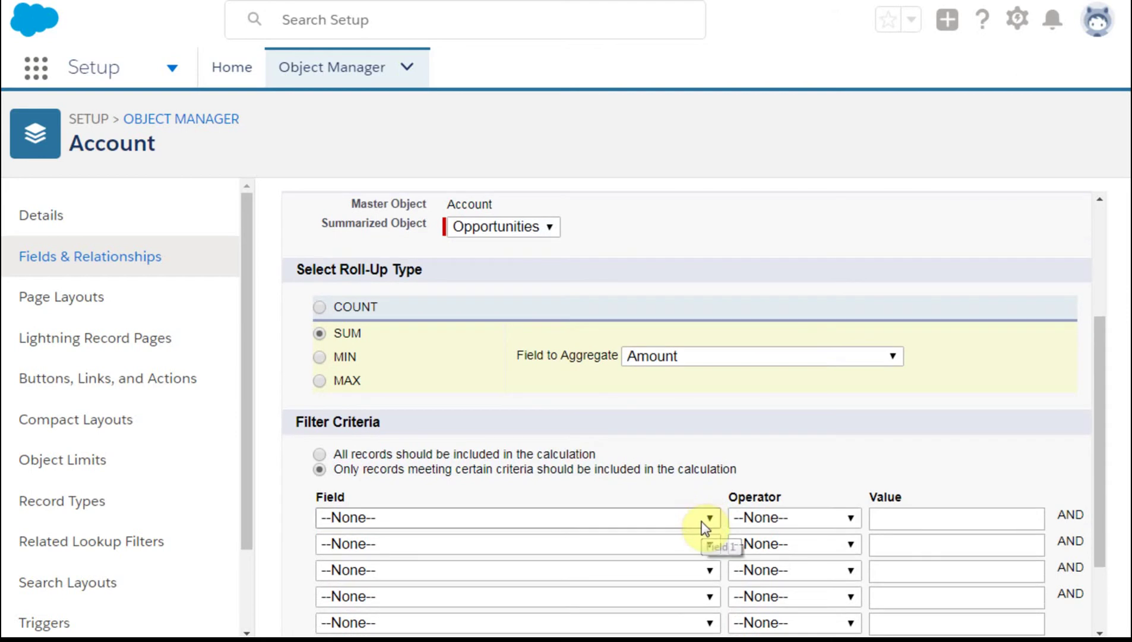
{"action": "left_click", "coordinate": [709, 519]}
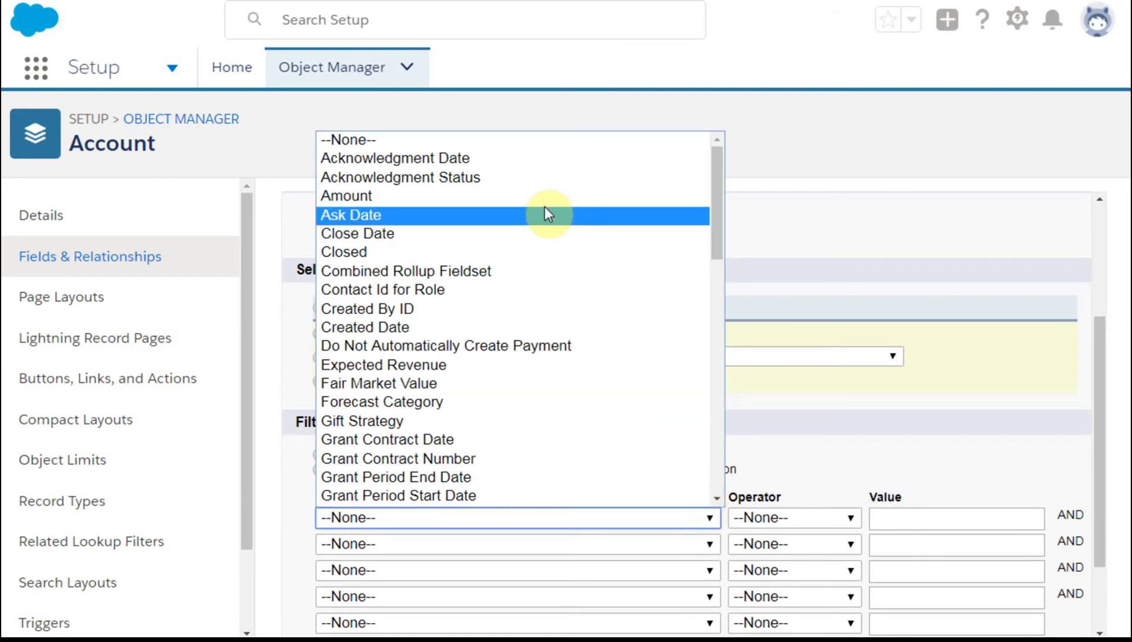
{"action": "left_click", "coordinate": [525, 251]}
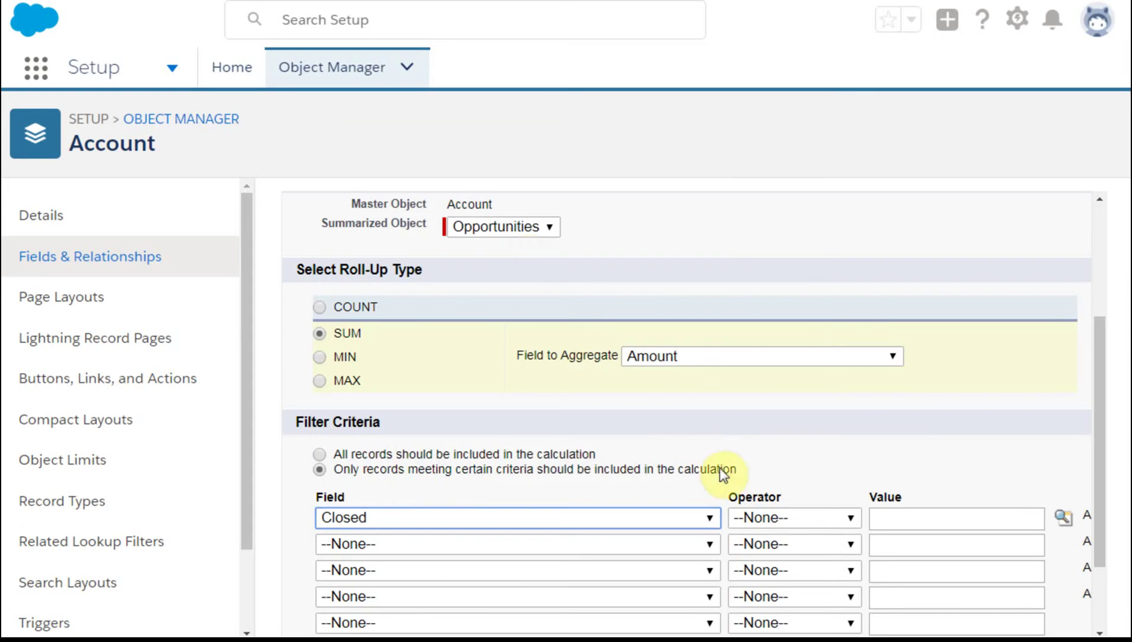
{"action": "left_click", "coordinate": [846, 514]}
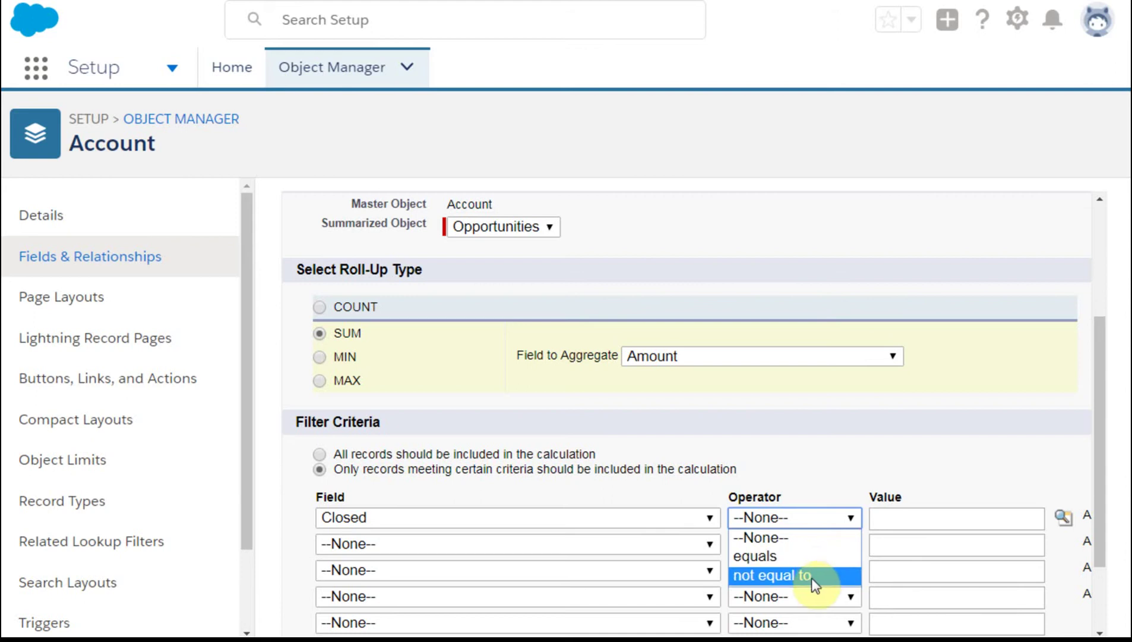
{"action": "left_click", "coordinate": [807, 557]}
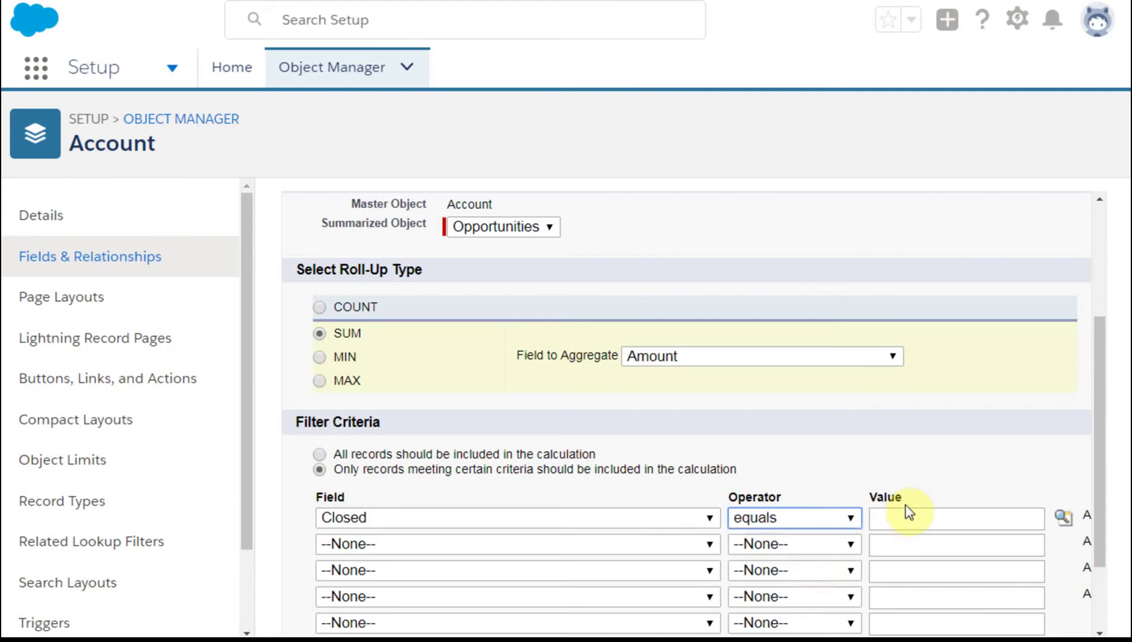
{"action": "left_click", "coordinate": [908, 519]}
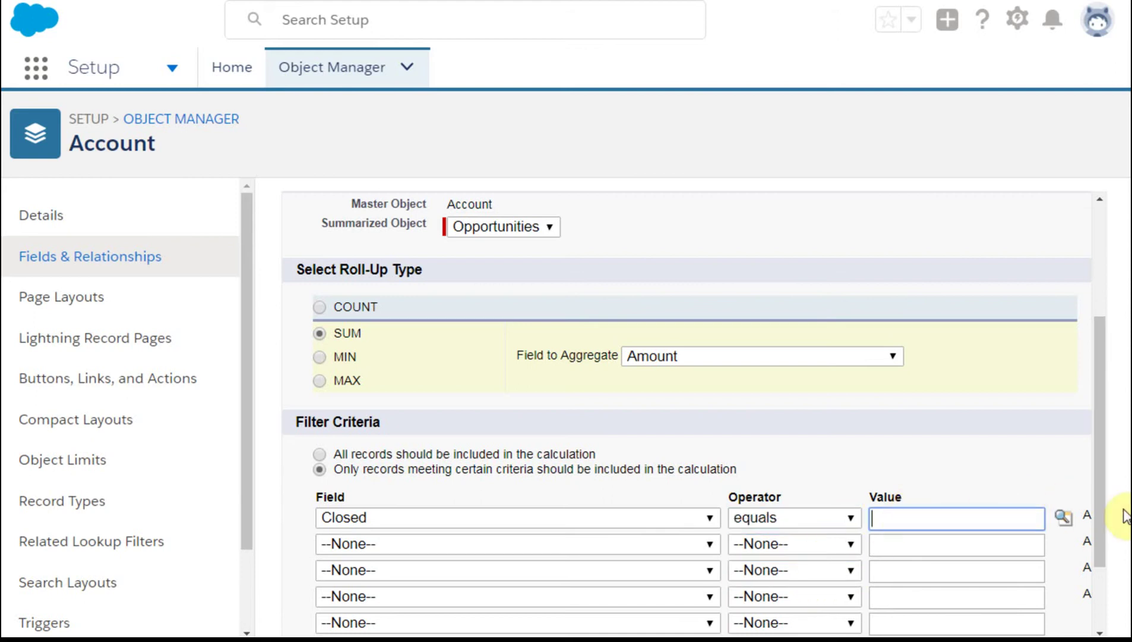
{"action": "left_click", "coordinate": [1072, 518]}
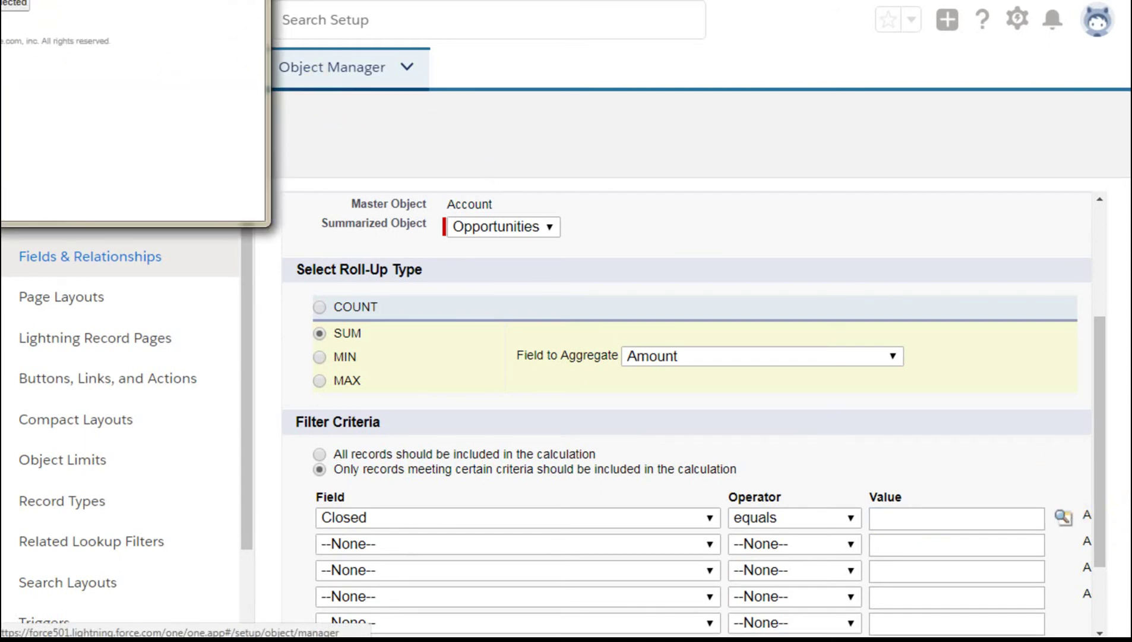
{"action": "left_click_drag", "start_coordinate": [28, 0], "coordinate": [340, 59]}
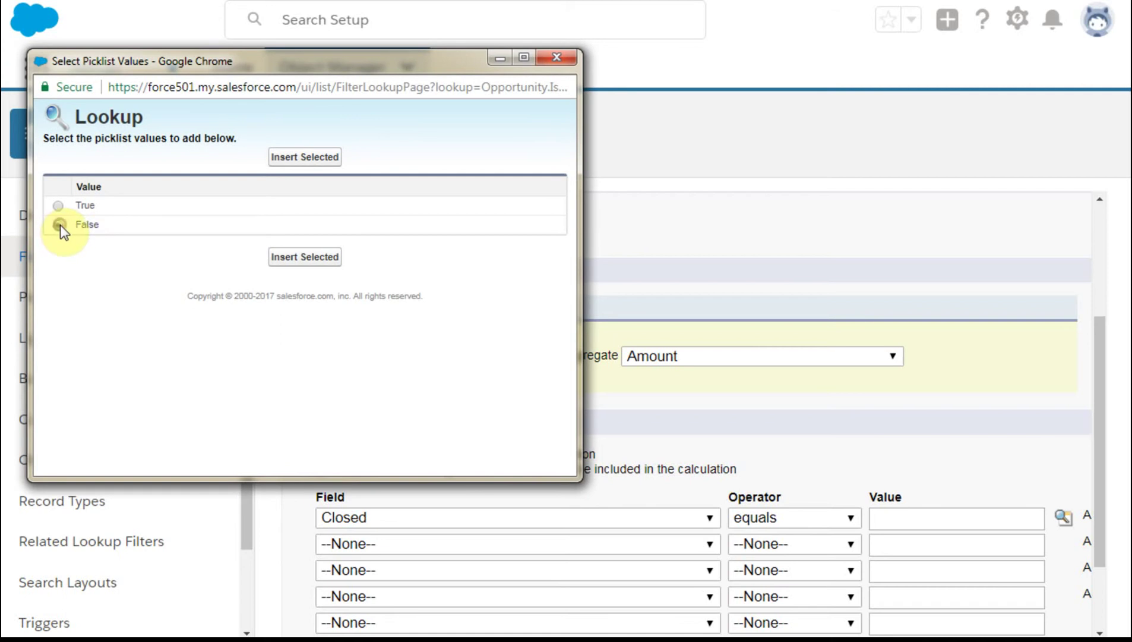
{"action": "left_click", "coordinate": [290, 255]}
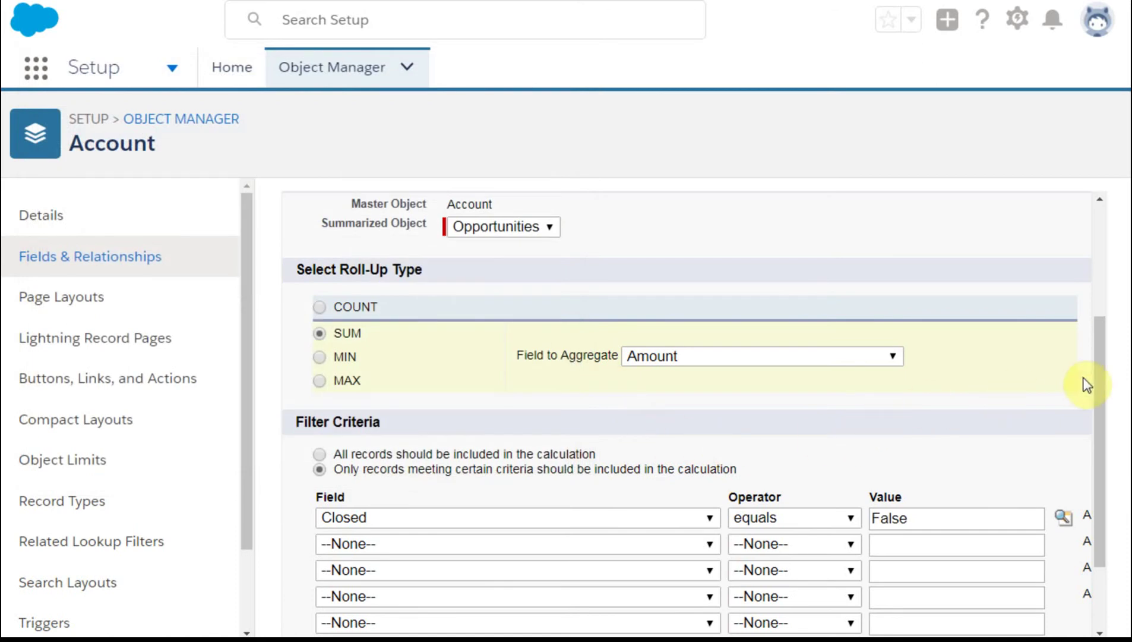
Continue past the filter criteria, accept the default field-level security and page layouts, and save the new field
{"action": "left_click_drag", "start_coordinate": [1095, 377], "coordinate": [1098, 464]}
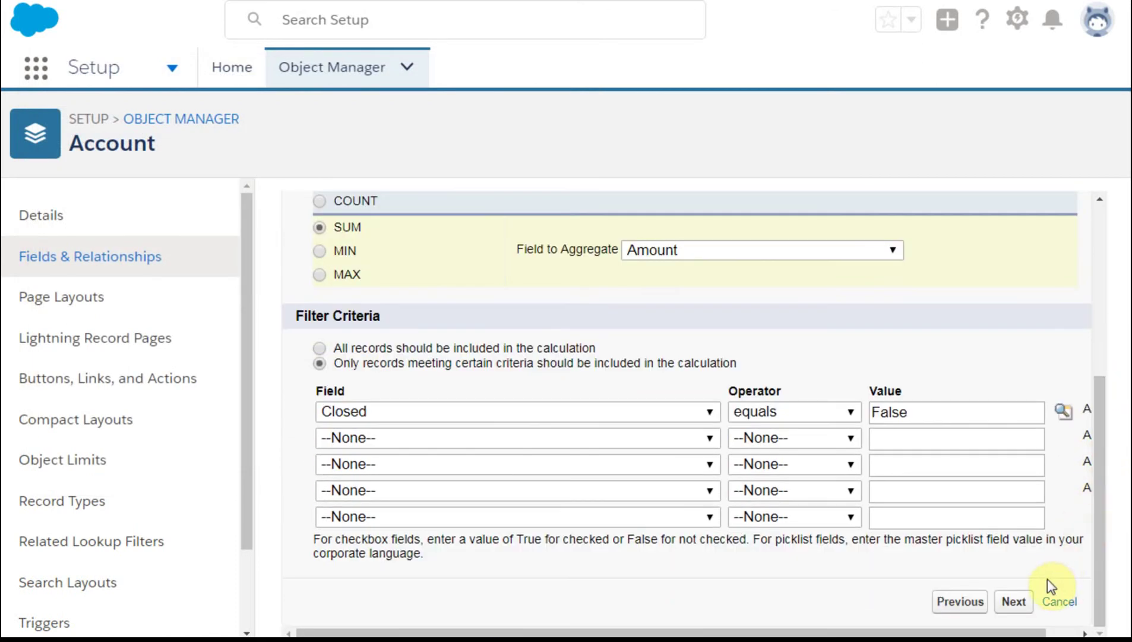
{"action": "left_click", "coordinate": [1018, 606]}
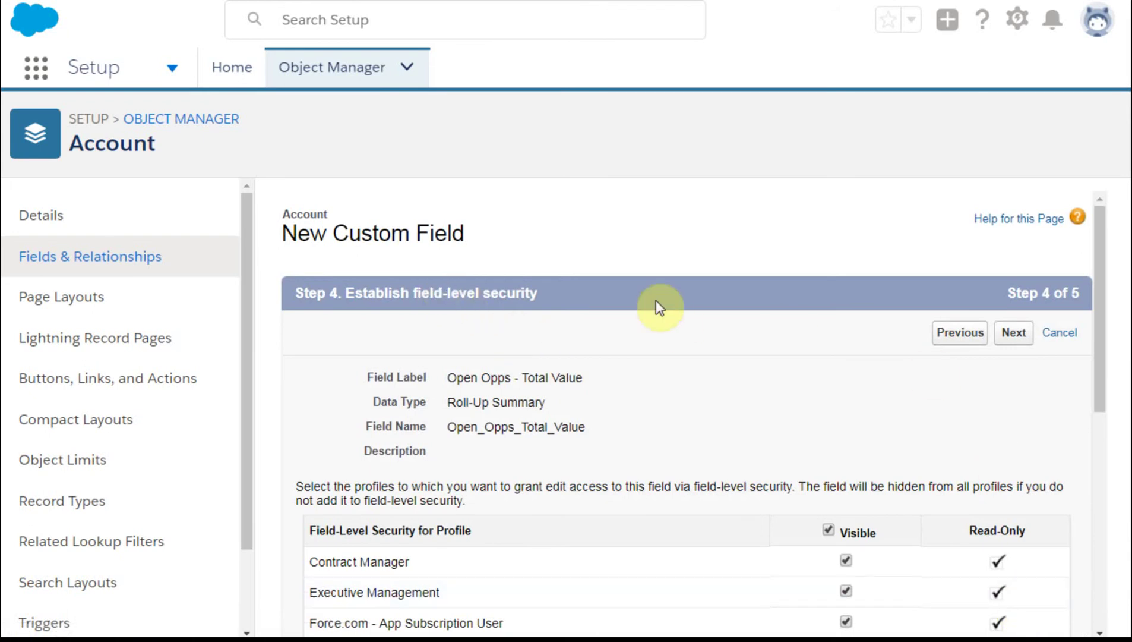
{"action": "left_click", "coordinate": [1014, 335]}
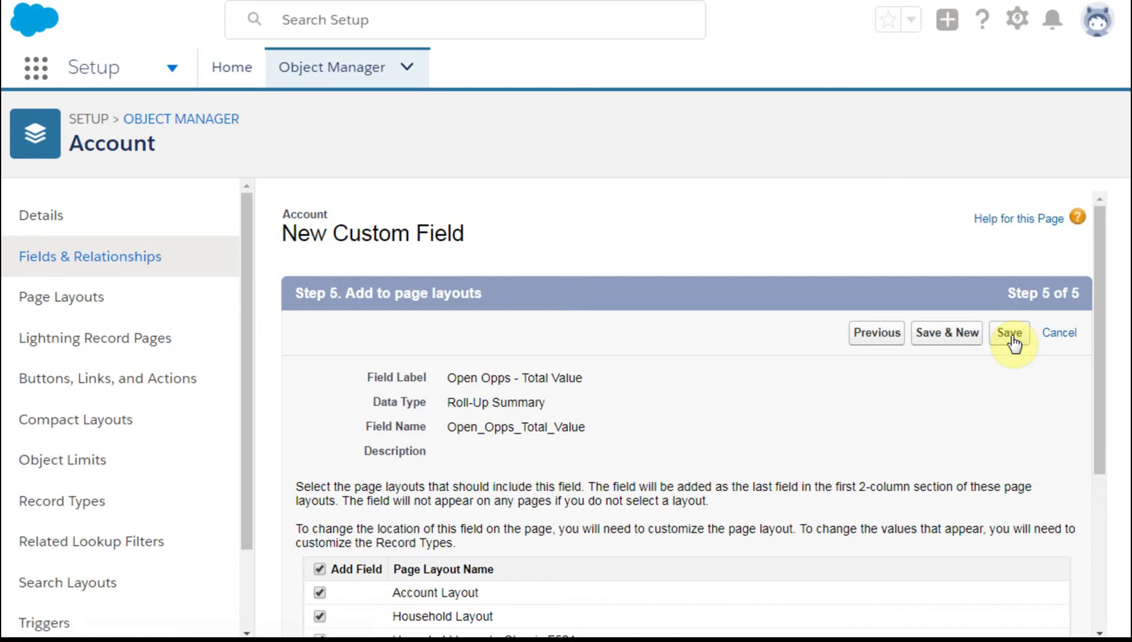
{"action": "left_click", "coordinate": [1013, 336]}
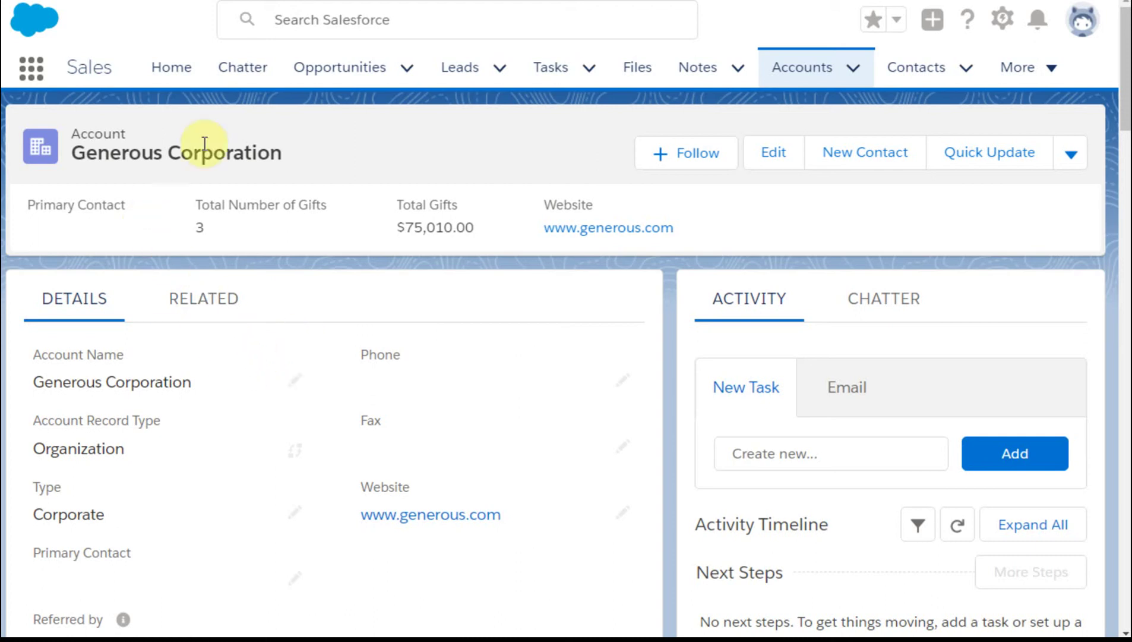
Check the Open Opps - Total Value field alongside the other opportunity roll-ups in the Generous Corporation account details
{"action": "left_click", "coordinate": [236, 277]}
{"action": "scroll", "coordinate": [237, 277], "scroll_direction": "down", "scroll_amount": 3}
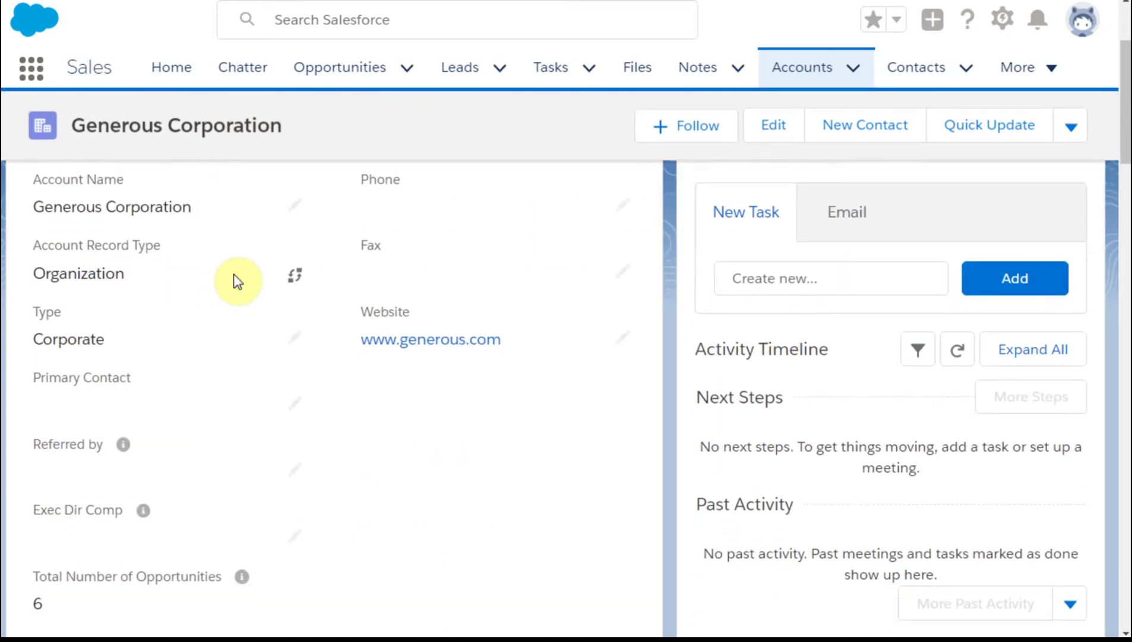
{"action": "scroll", "coordinate": [236, 279], "scroll_direction": "down", "scroll_amount": 3}
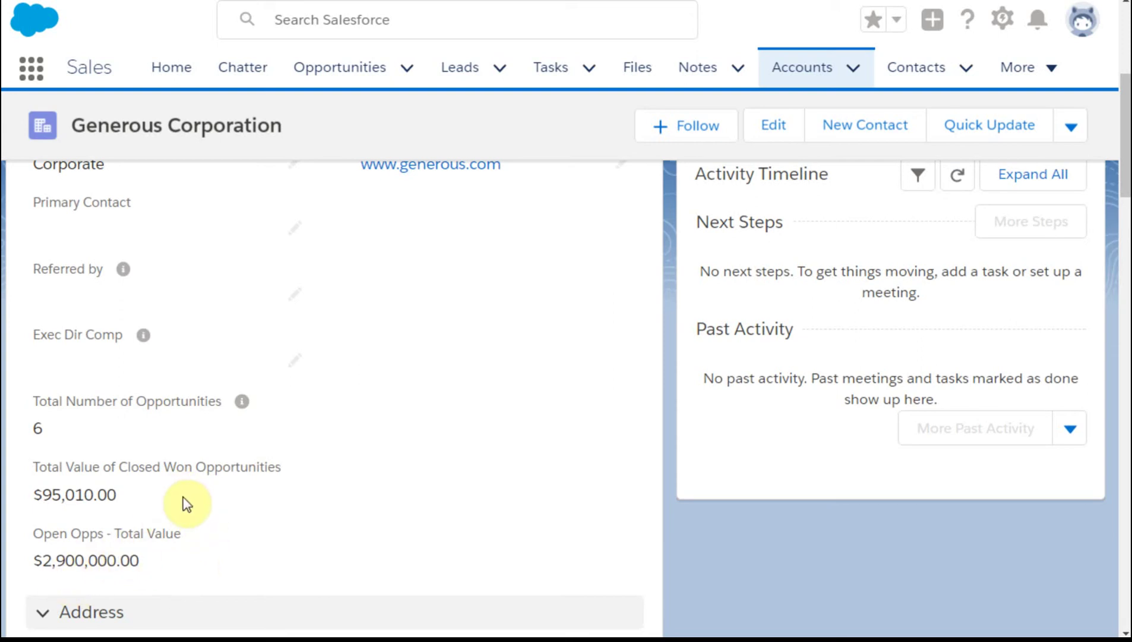
{"action": "scroll", "coordinate": [269, 416], "scroll_direction": "up", "scroll_amount": 5}
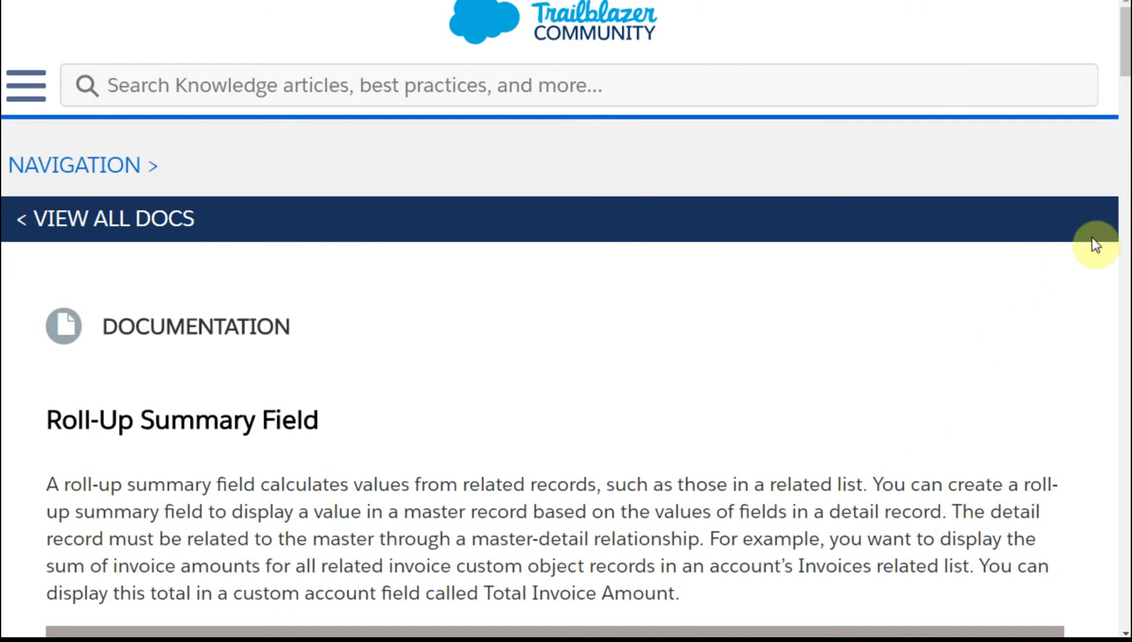
Read the management notes and best practices in the Roll-Up Summary Field article of the Trailblazer Community documentation
{"action": "left_click_drag", "start_coordinate": [1122, 56], "coordinate": [1103, 243]}
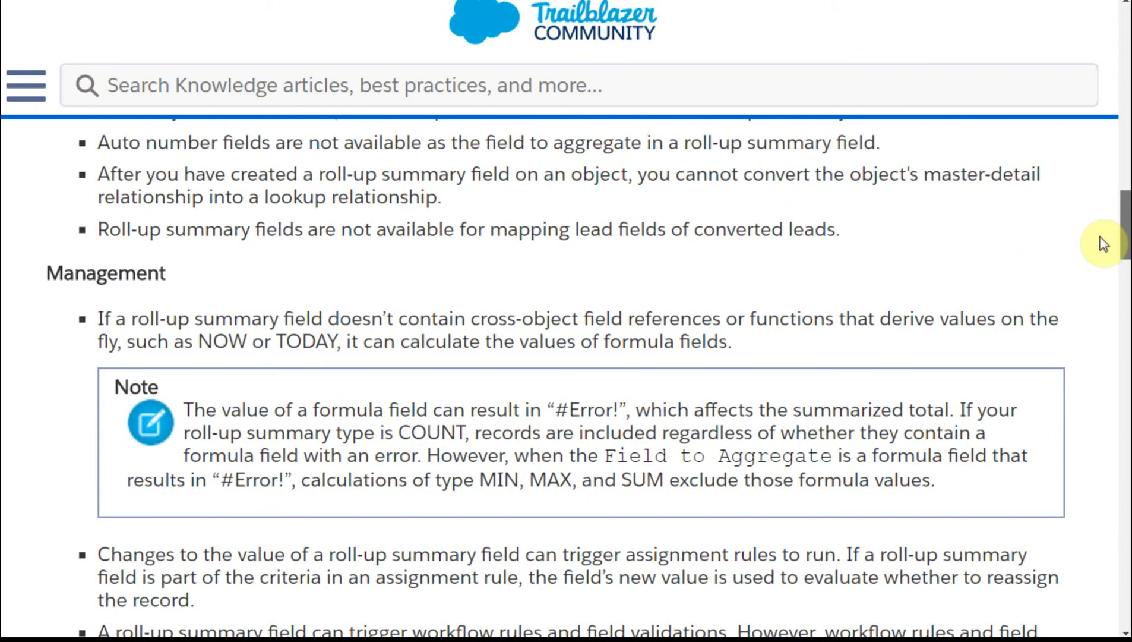
{"action": "left_click_drag", "start_coordinate": [1104, 246], "coordinate": [1086, 398]}
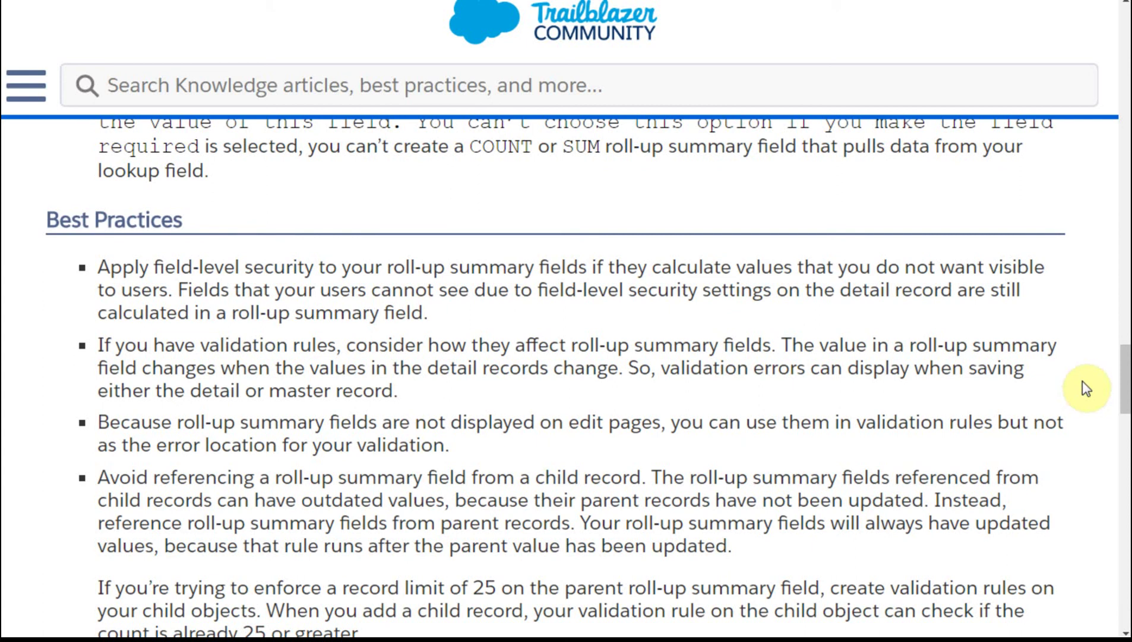
{"action": "left_click_drag", "start_coordinate": [1121, 381], "coordinate": [1128, 306]}
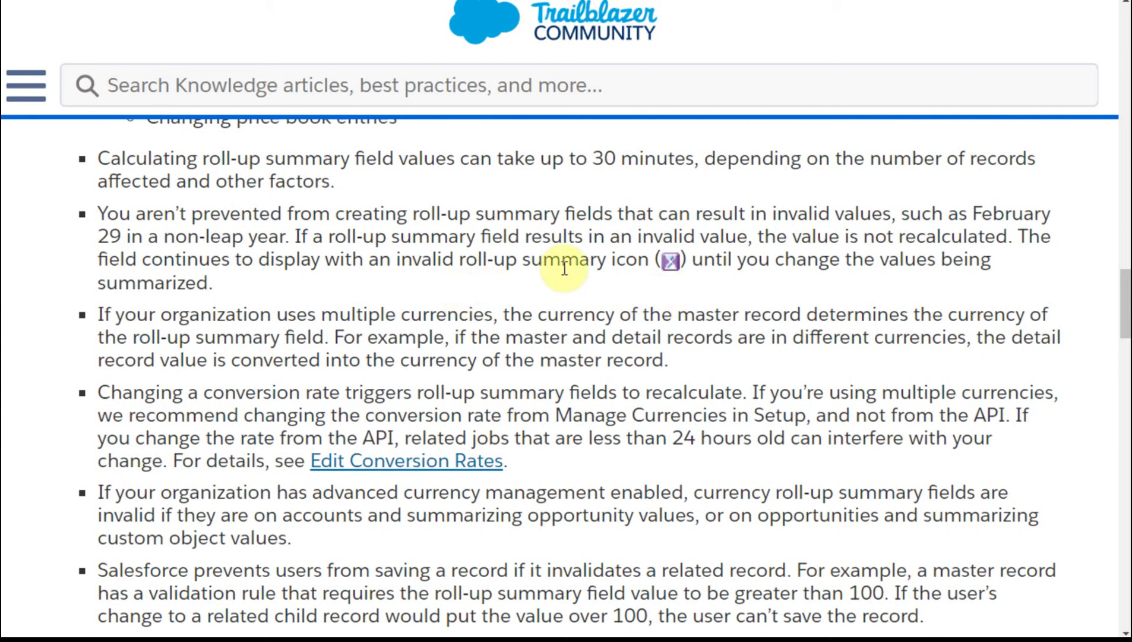